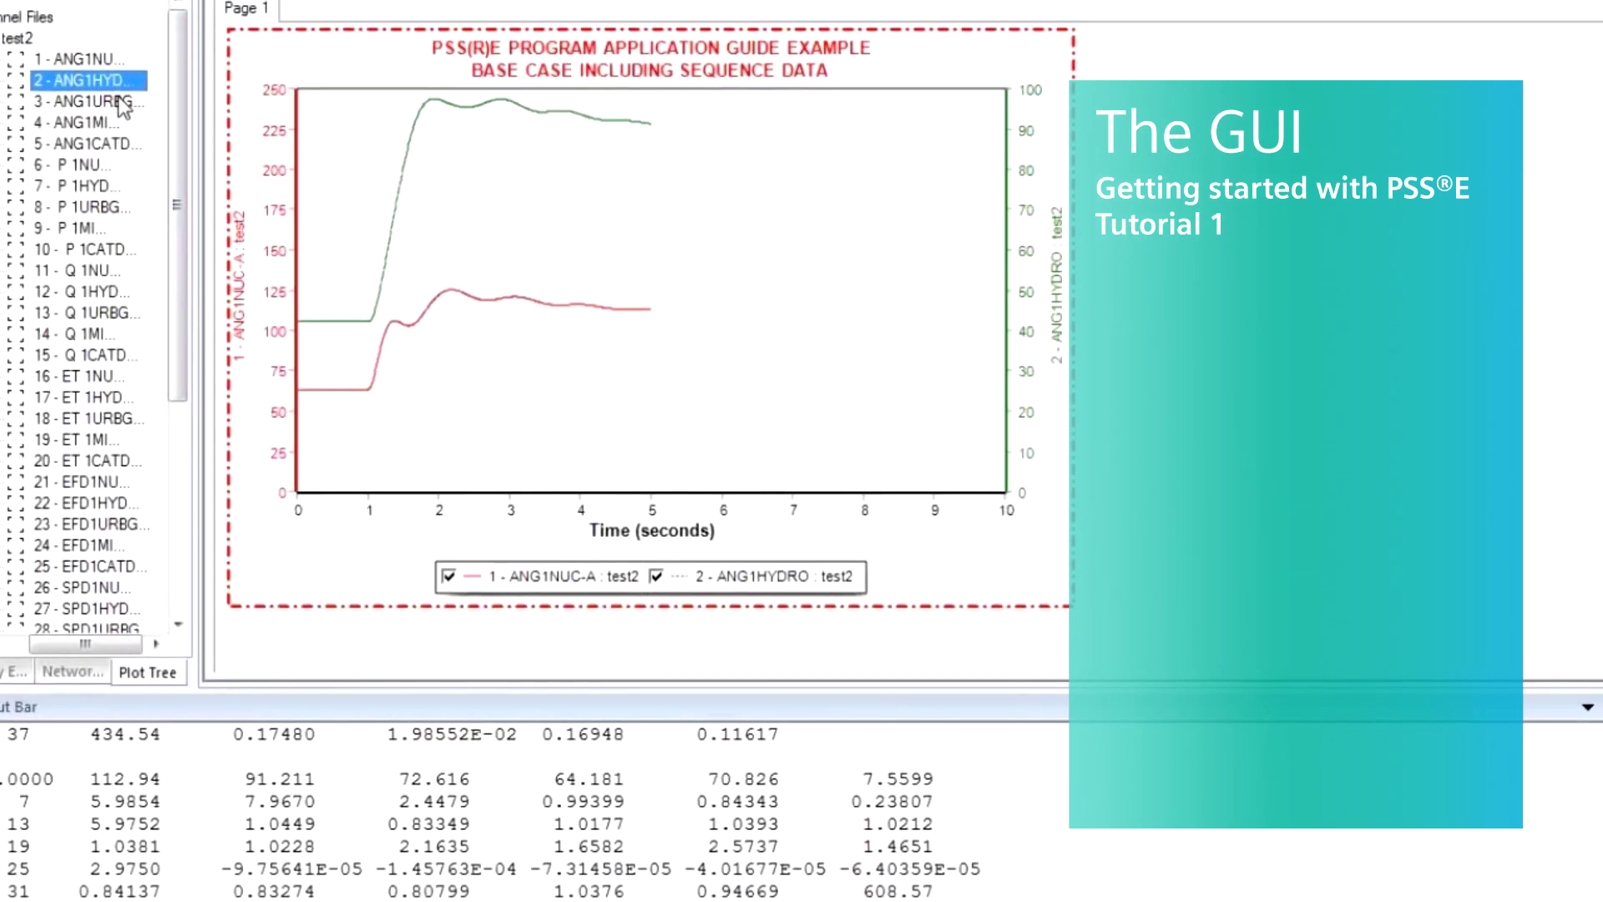
- Check Scale Flow Arrows in Diagram Settings so arrows scale with flow size, then confirm
drag(123, 106, 419, 234)
key(Down)
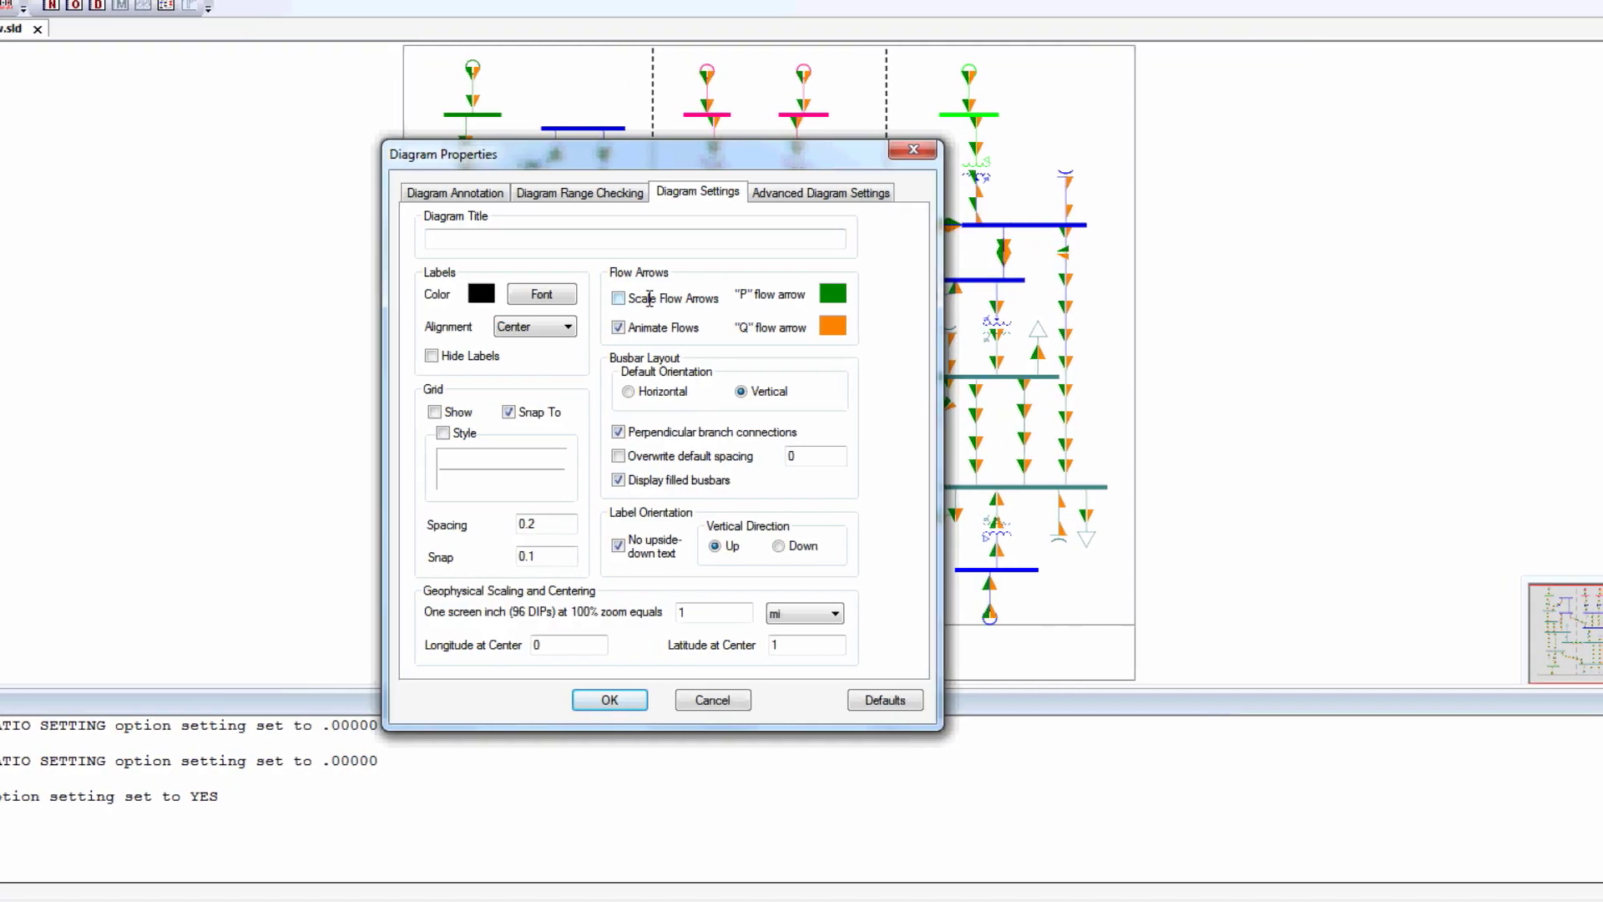
click(650, 298)
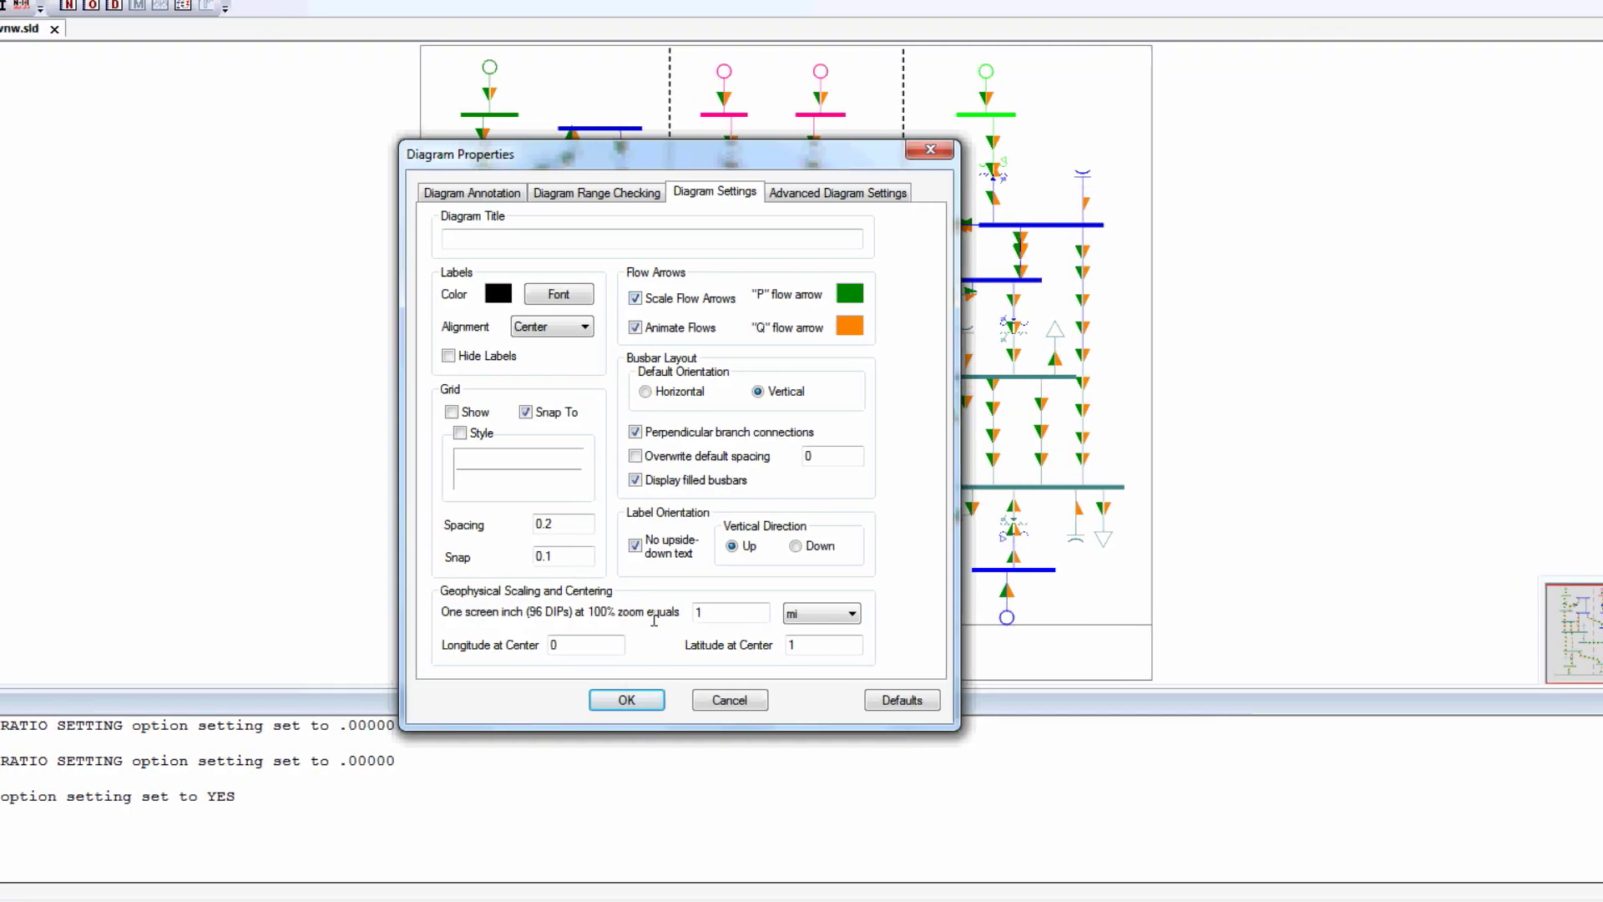
key(Return)
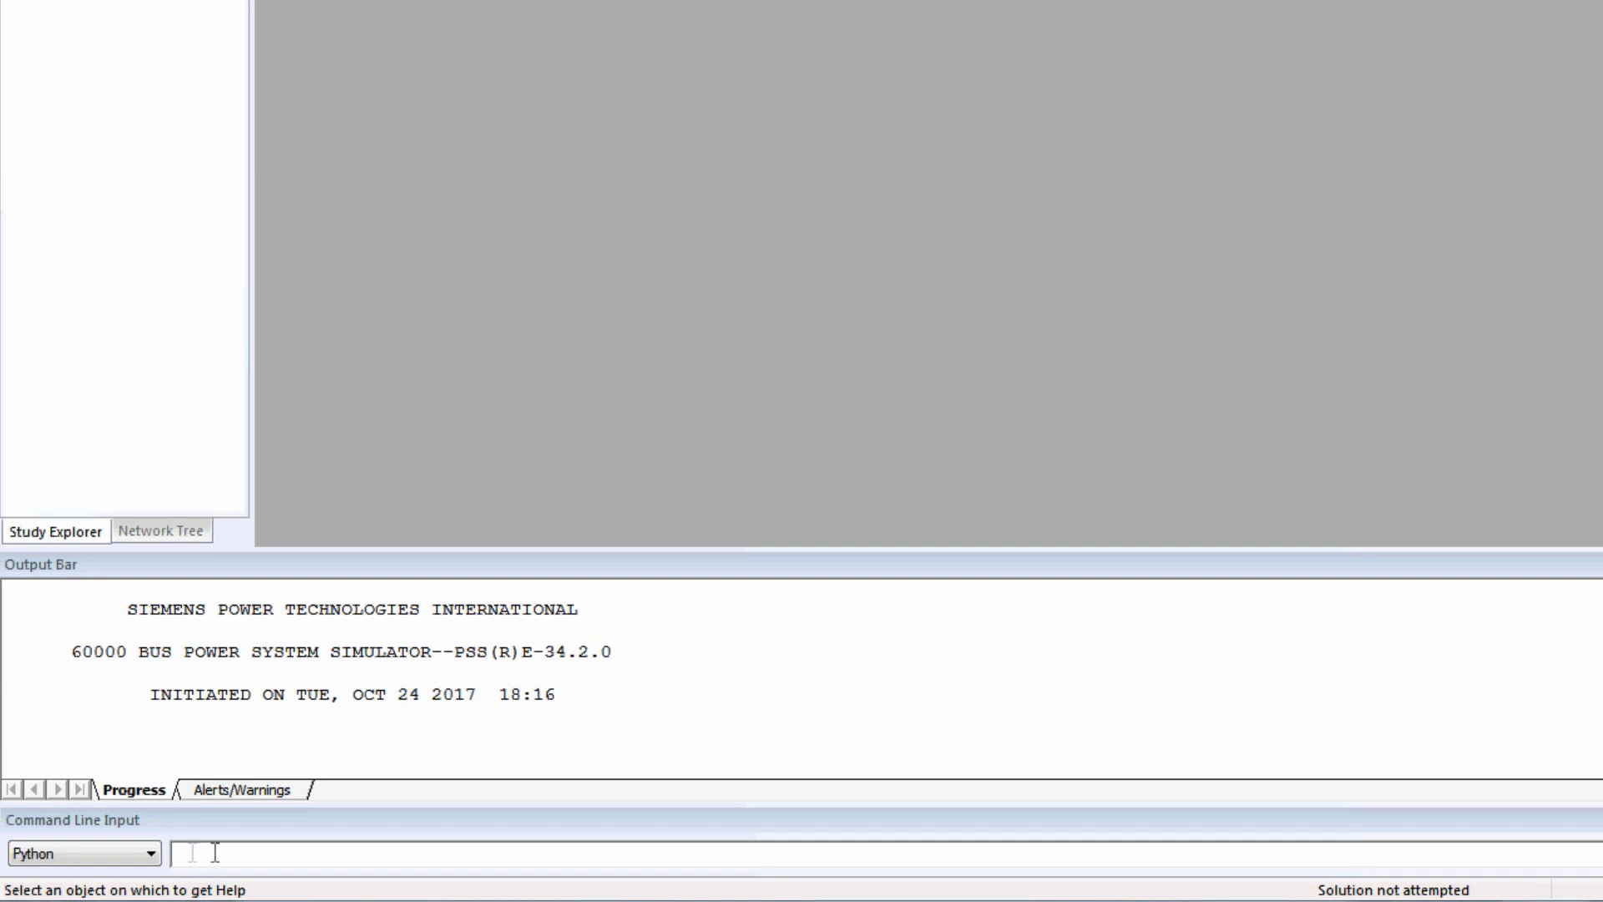
- Show the list of available command-line input languages
click(144, 858)
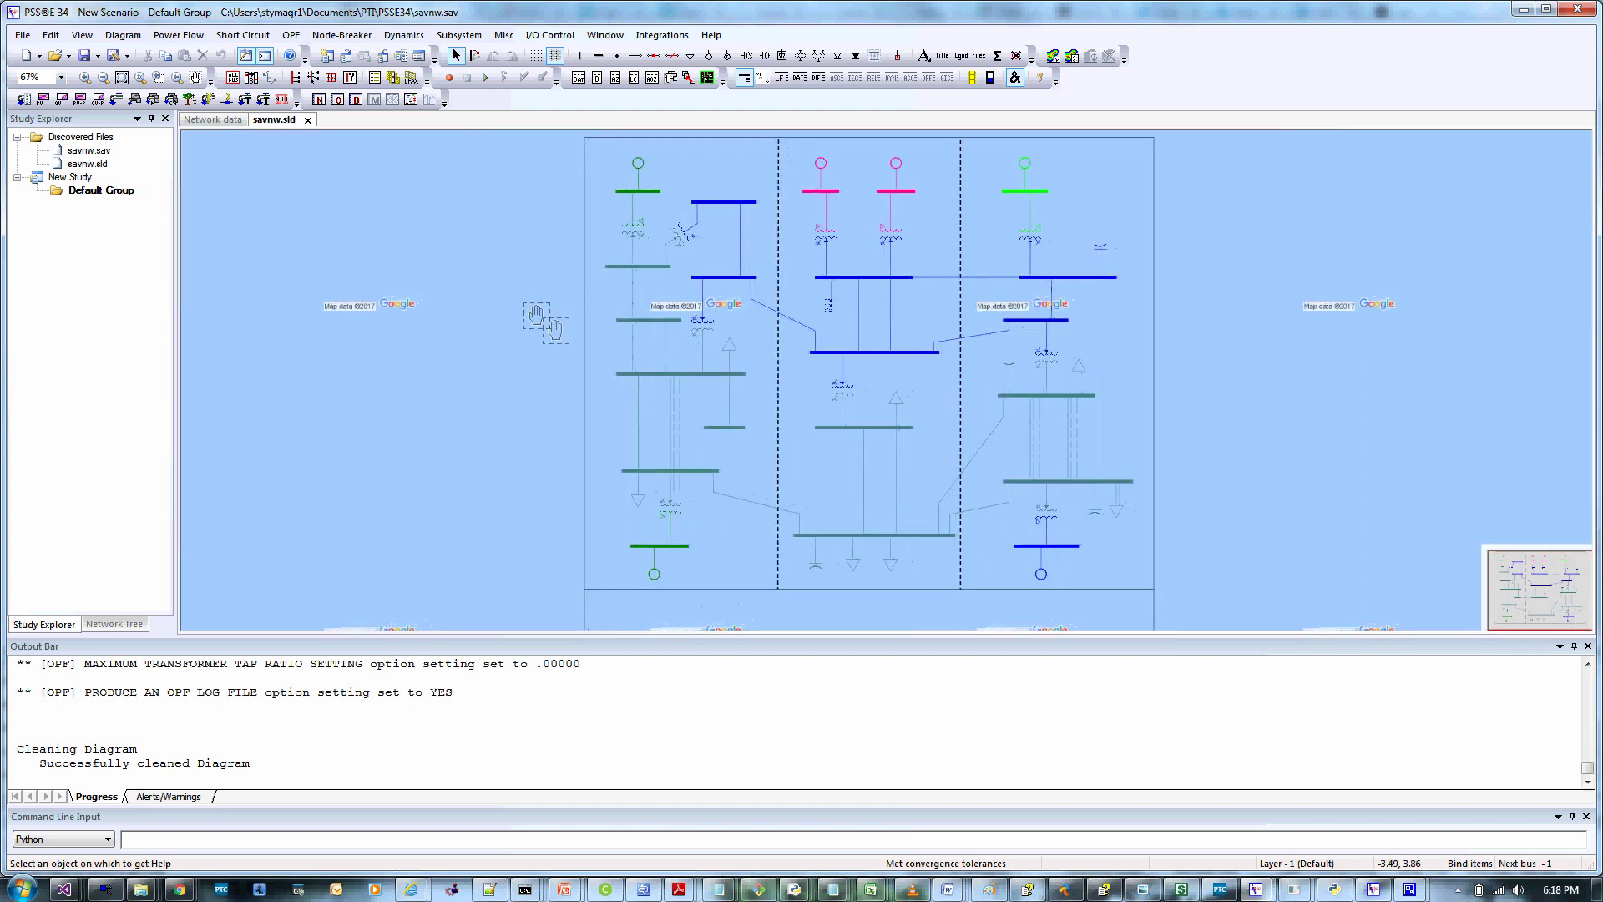
- In Diagram Properties, set the map centre to longitude -73.9 and latitude 42.7
drag(576, 343, 365, 261)
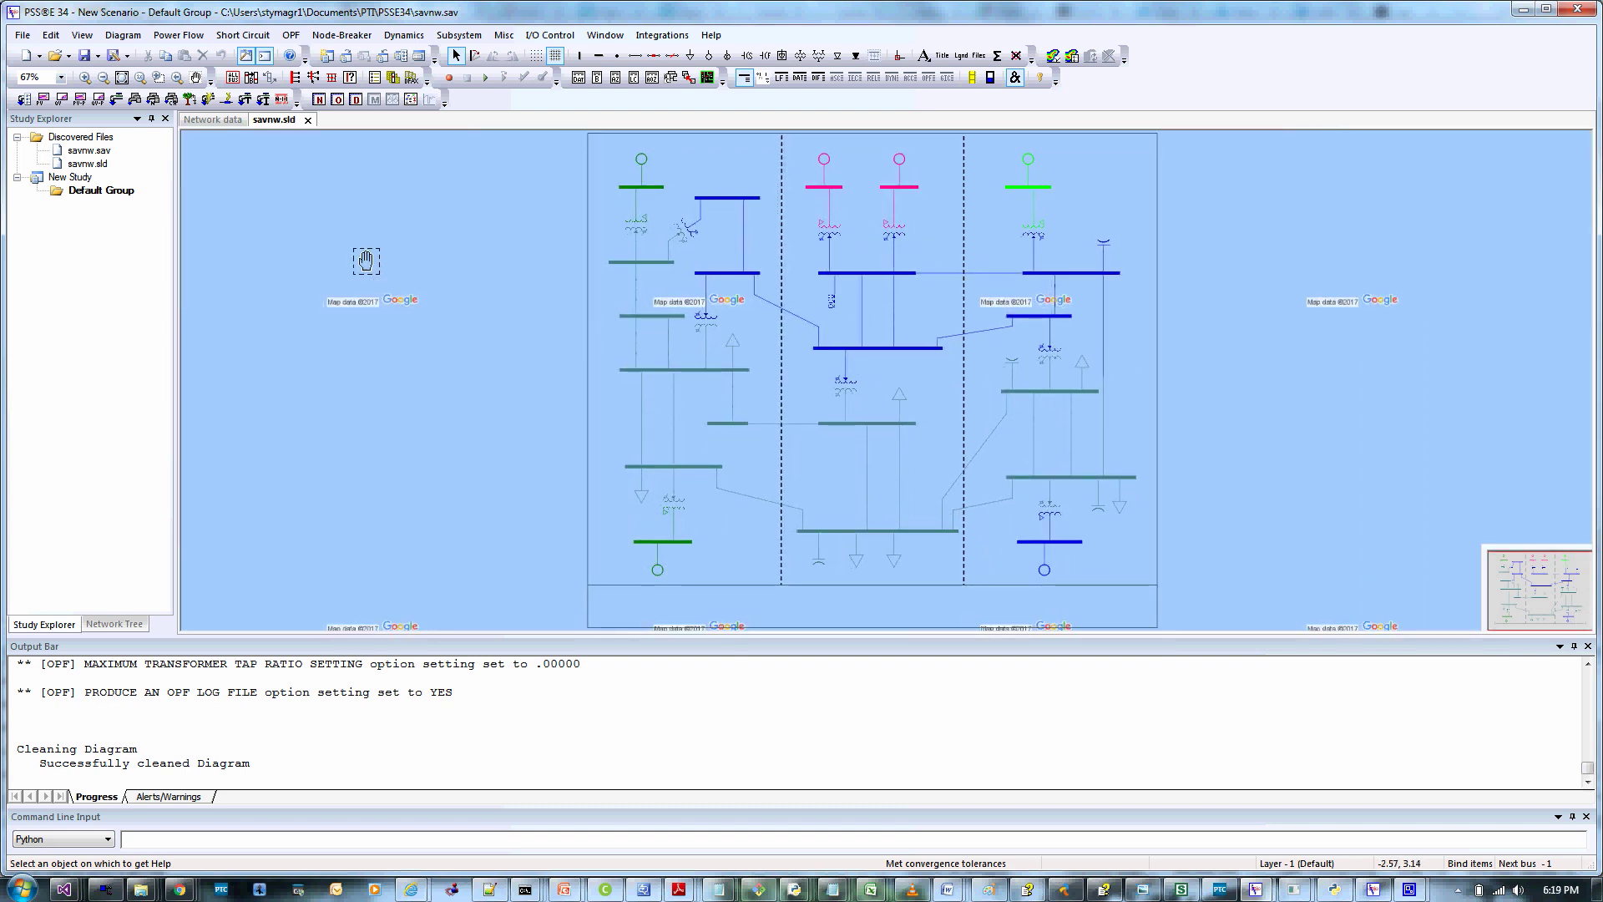
click(122, 35)
click(155, 54)
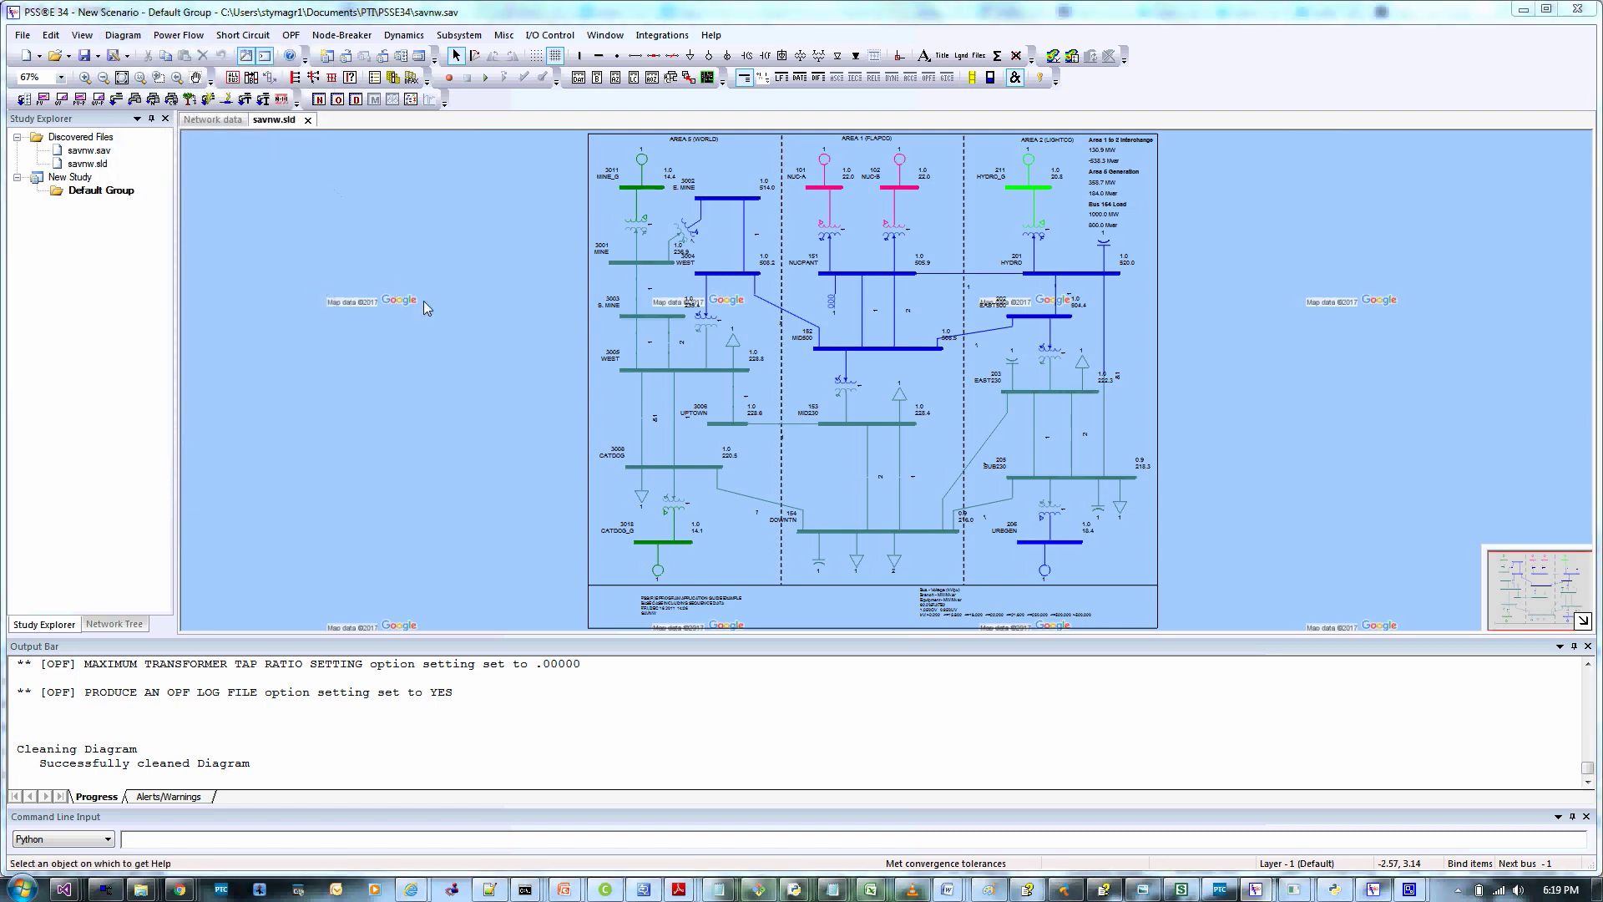
double_click(705, 606)
text(-73.9)
key(Tab)
text(42.7)
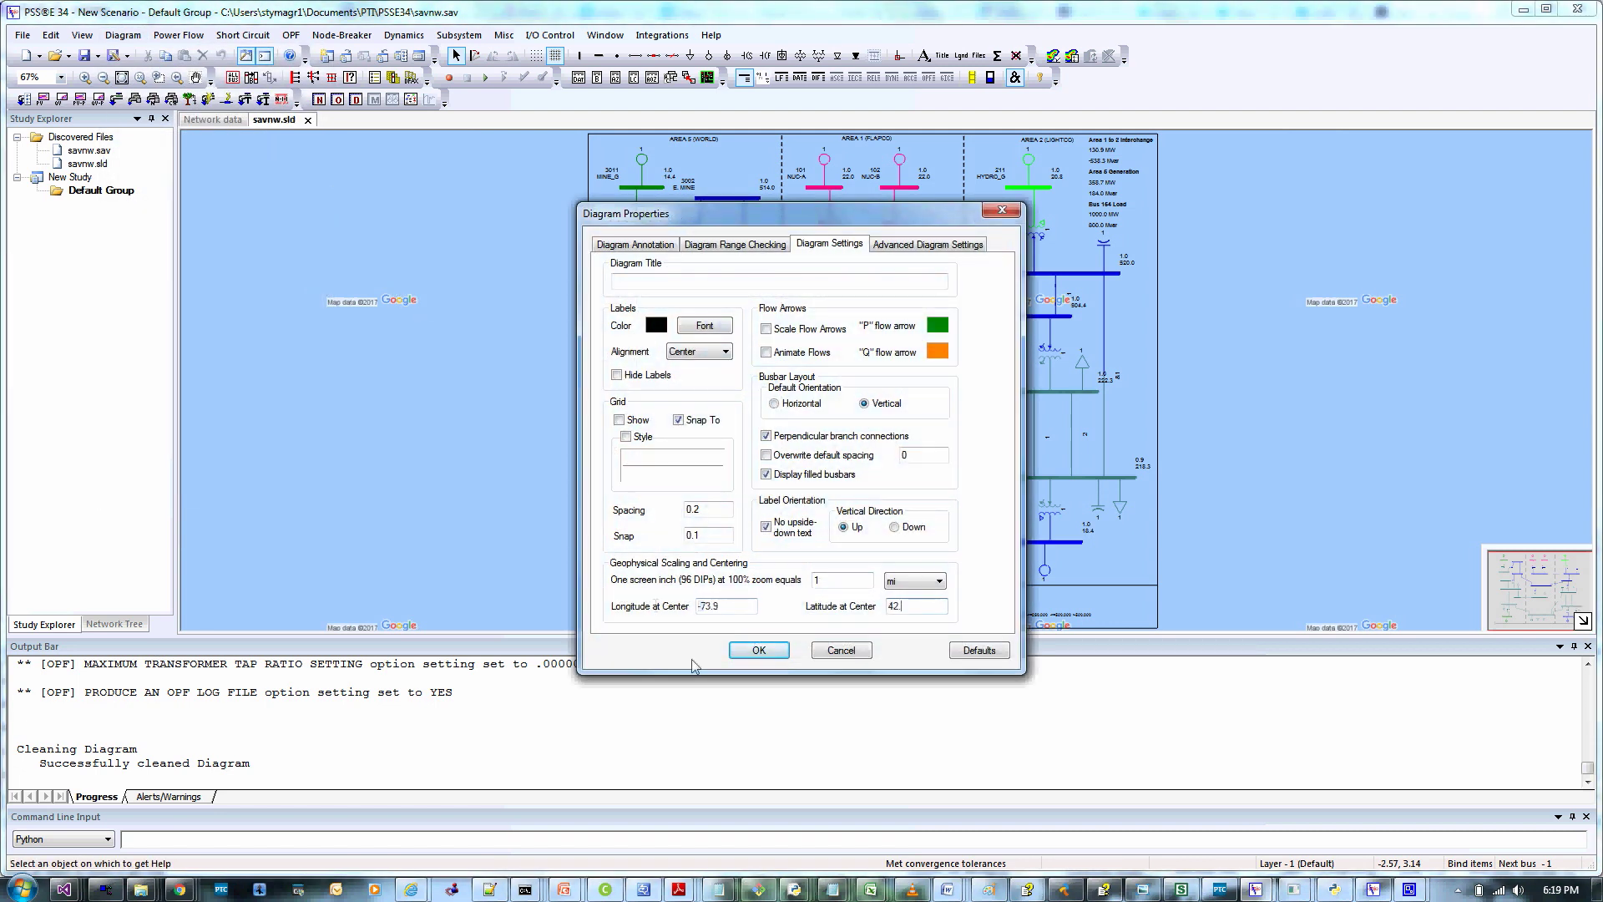
click(772, 650)
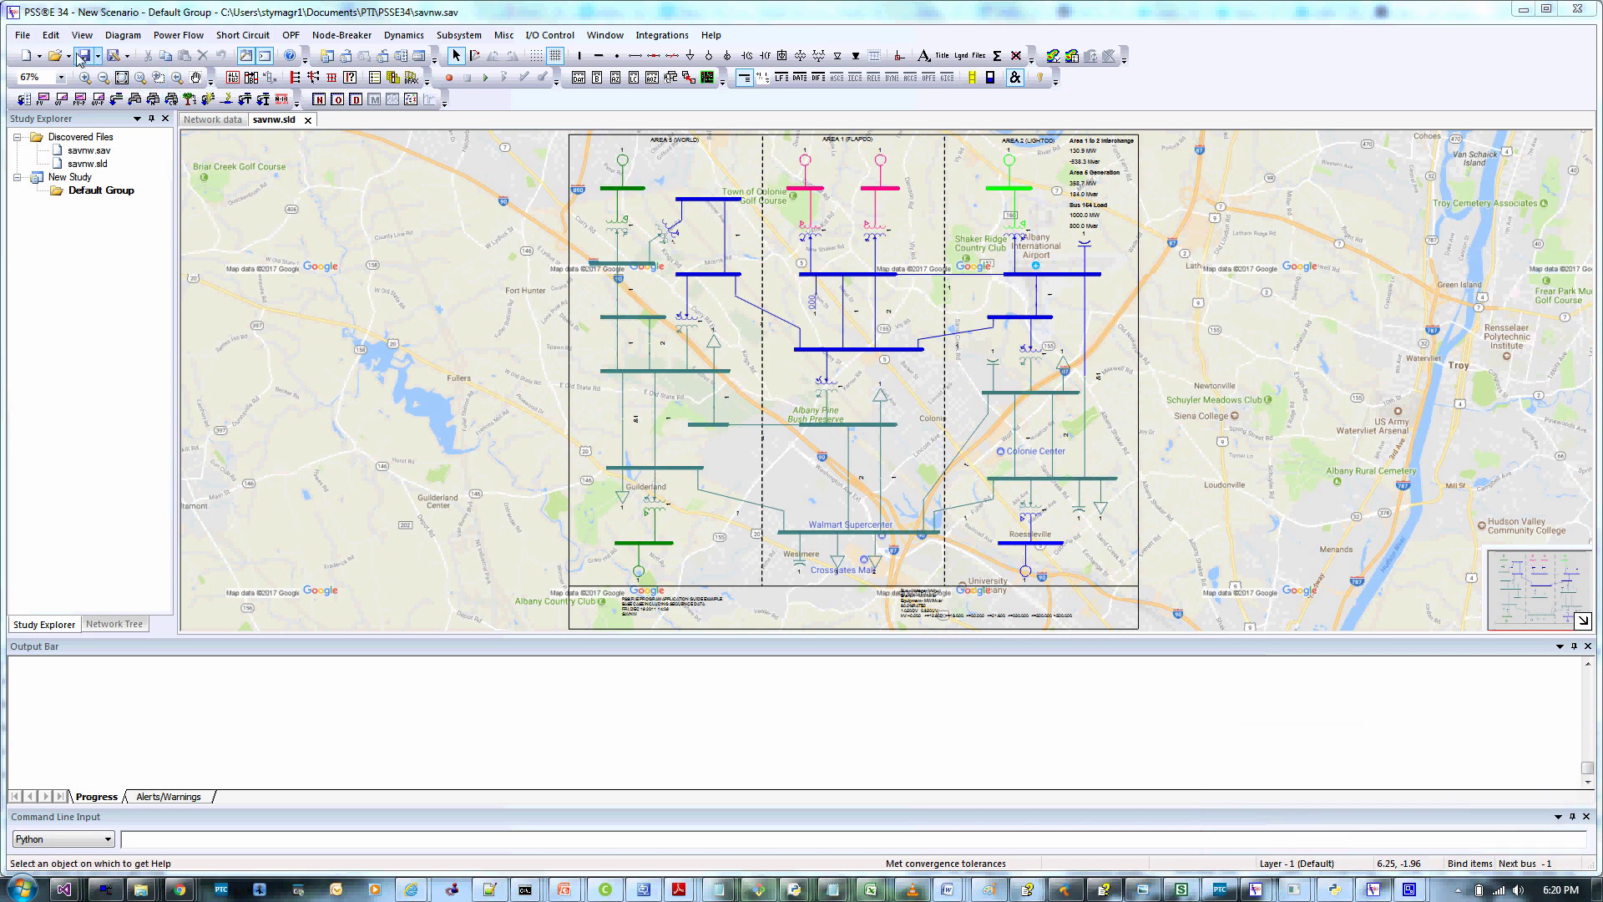
click(50, 35)
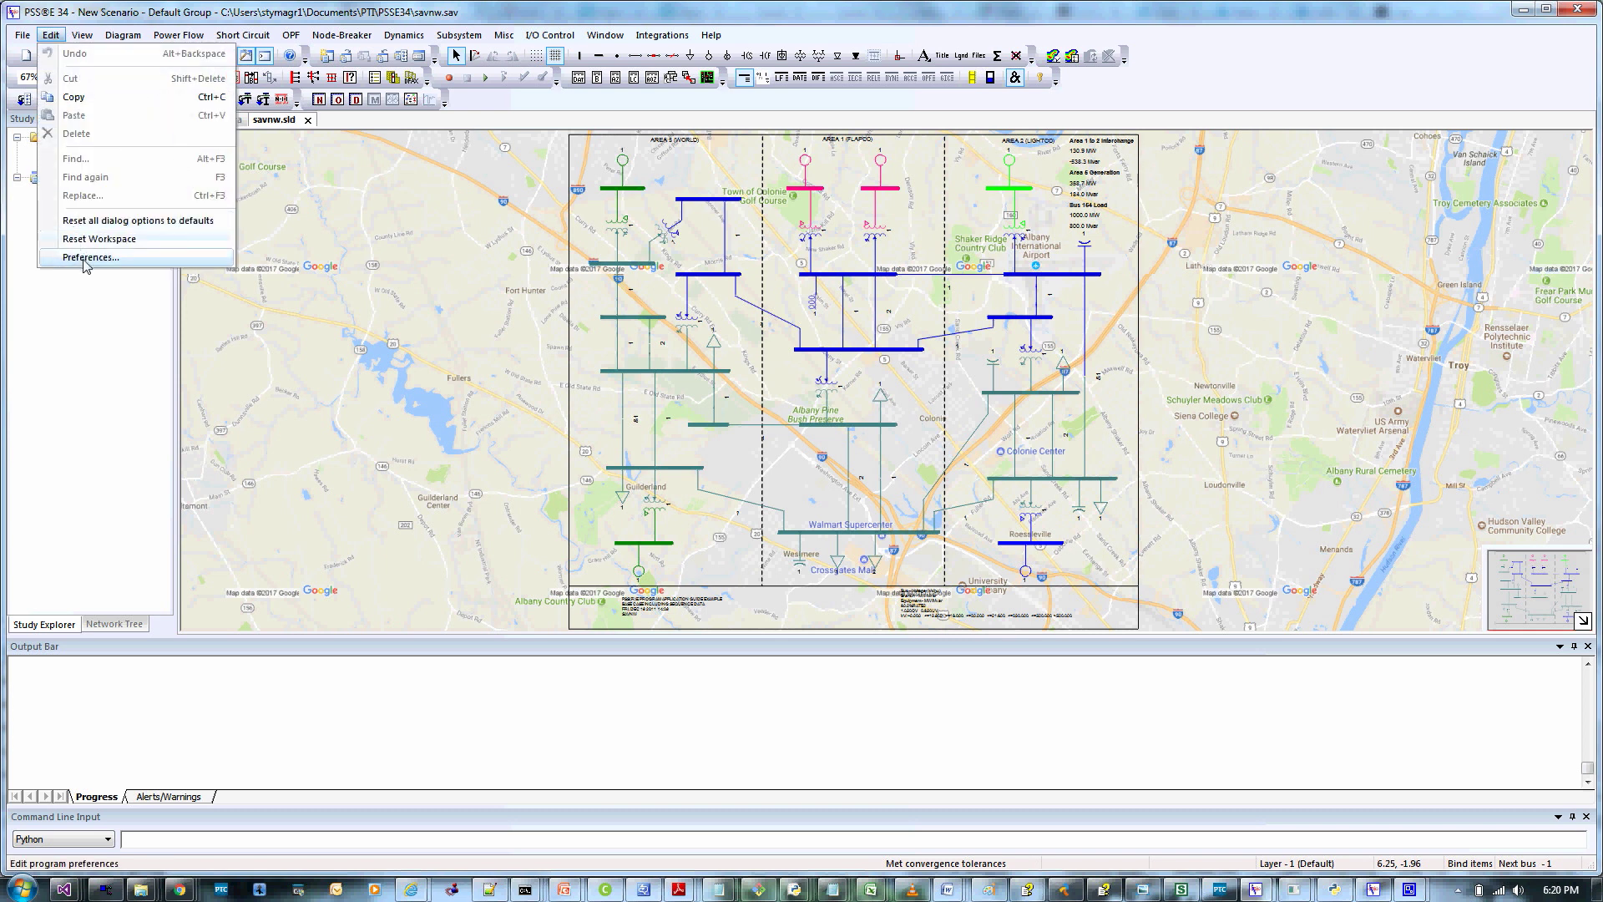
key(Return)
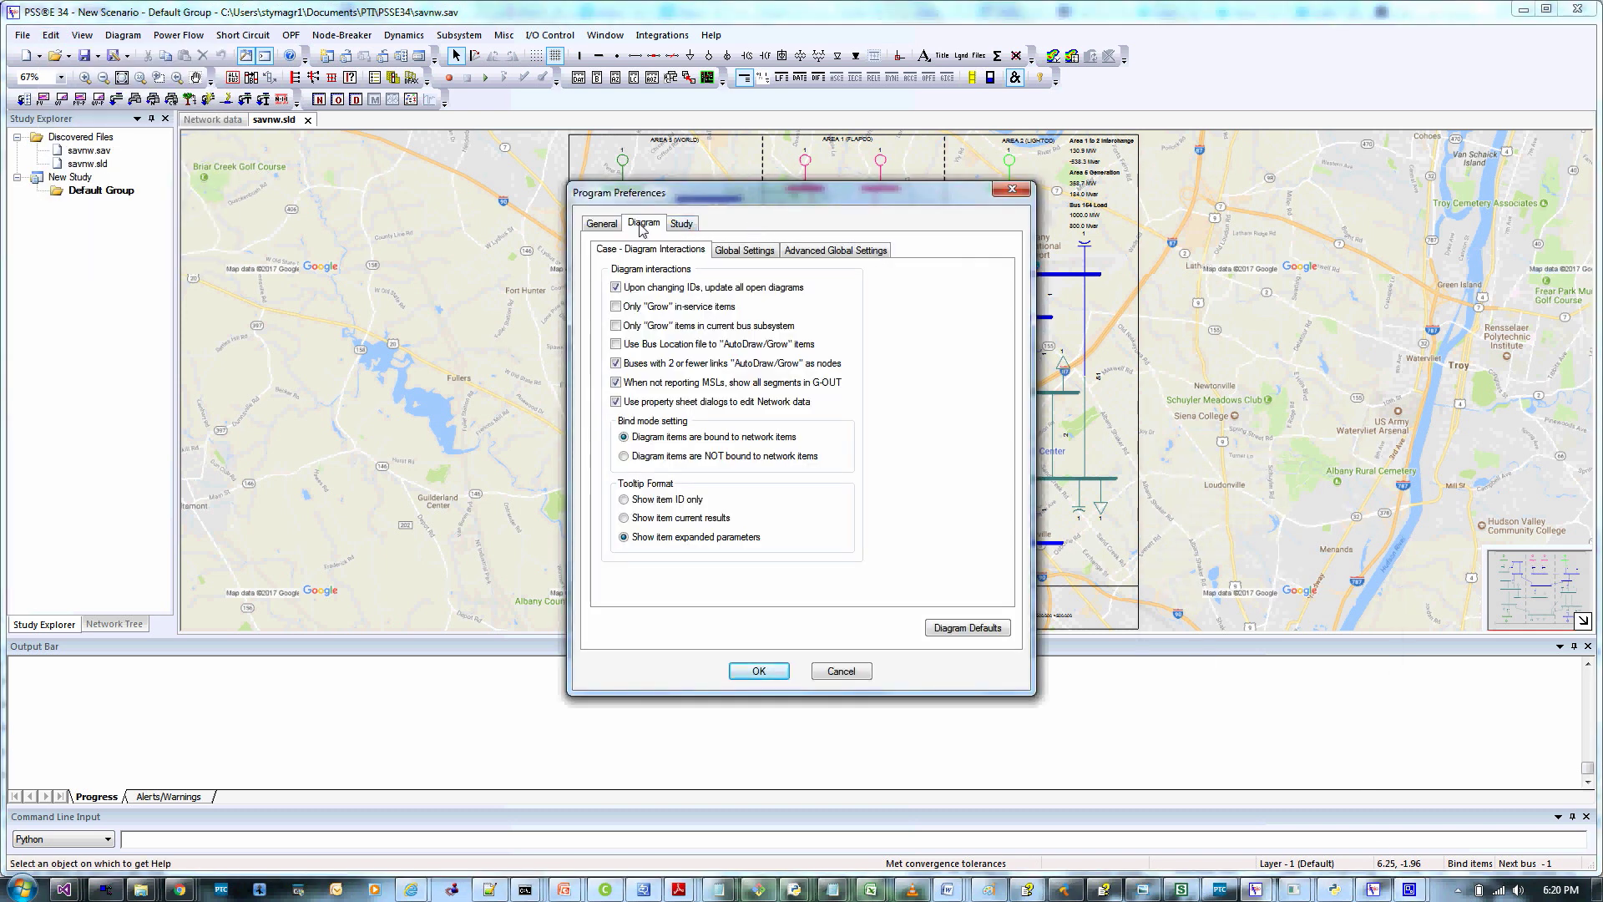
click(757, 252)
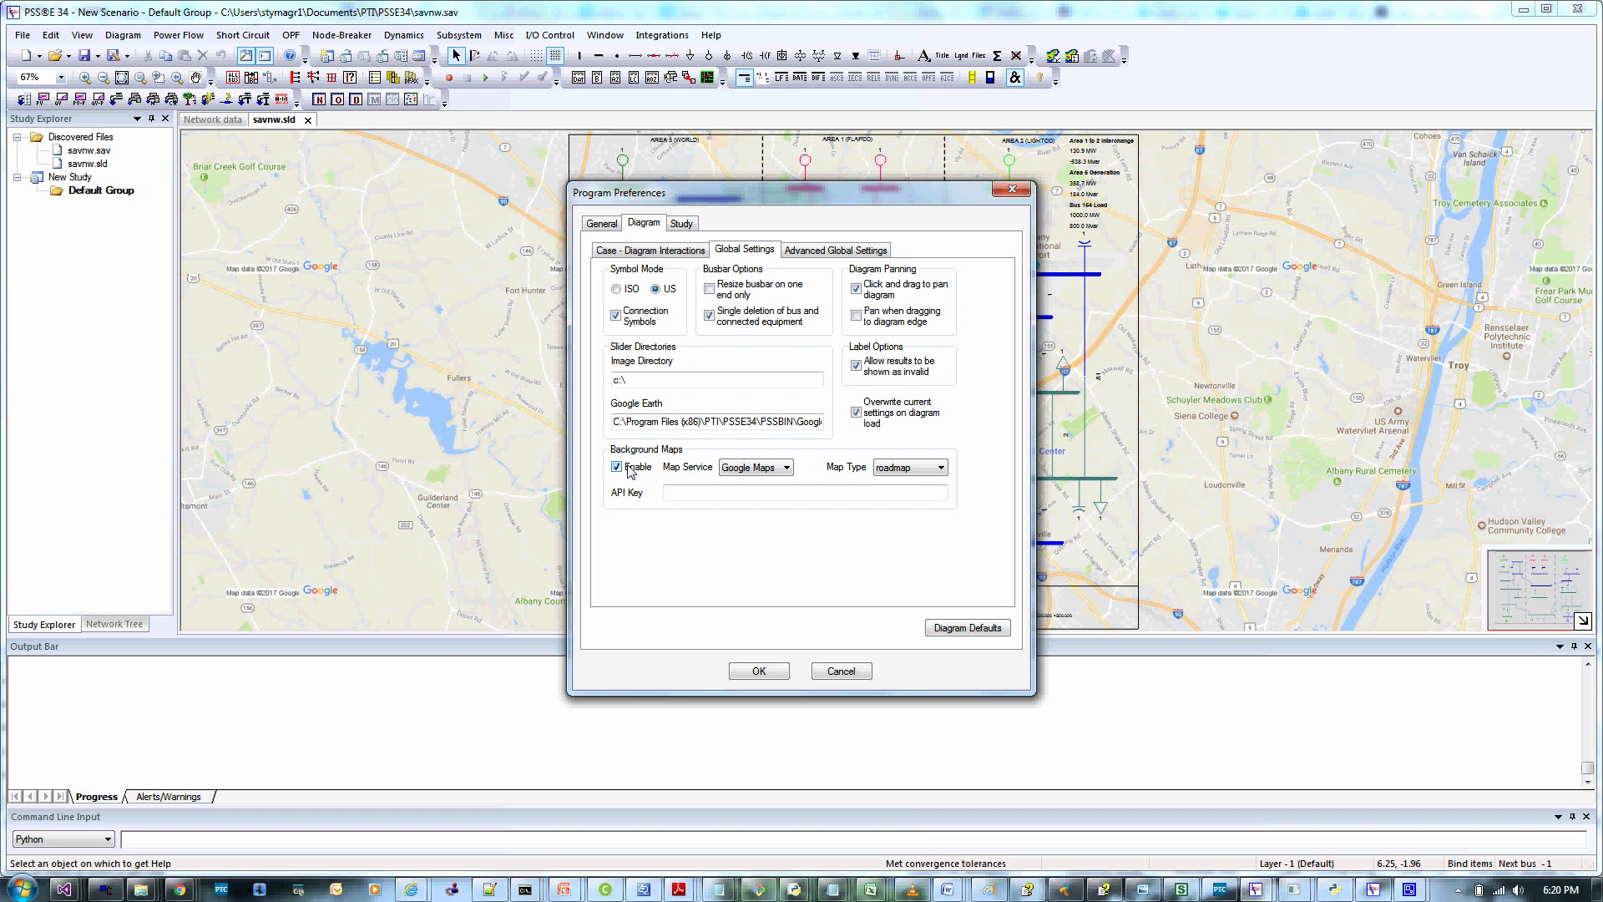
key(Return)
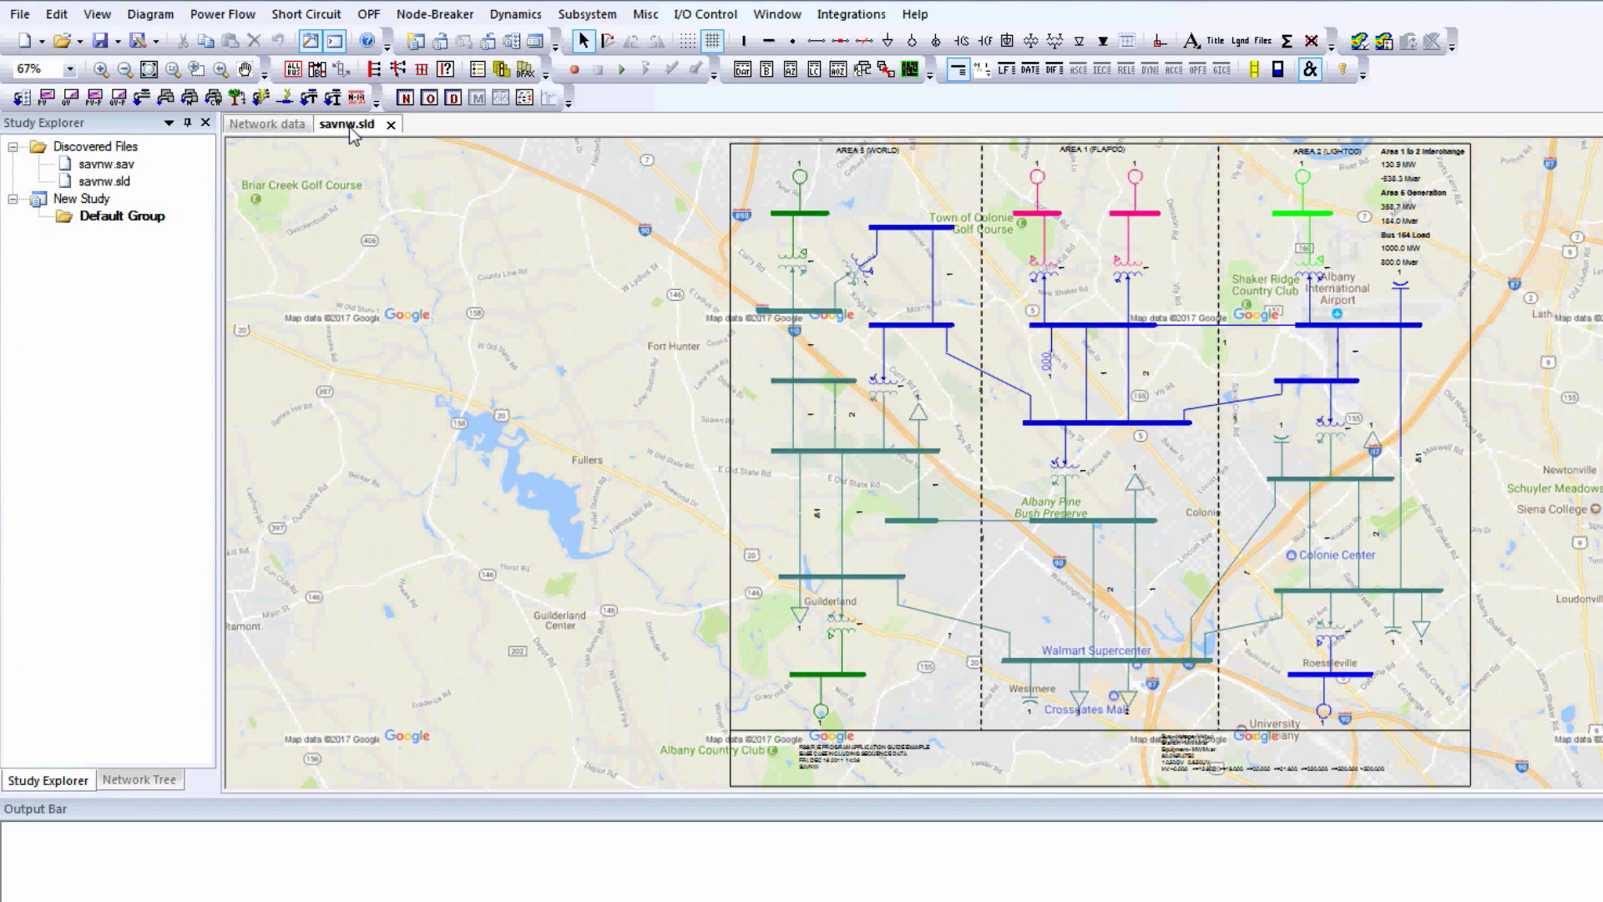
- Move the savnw.sld diagram into its own window and bring it forward
right_click(350, 134)
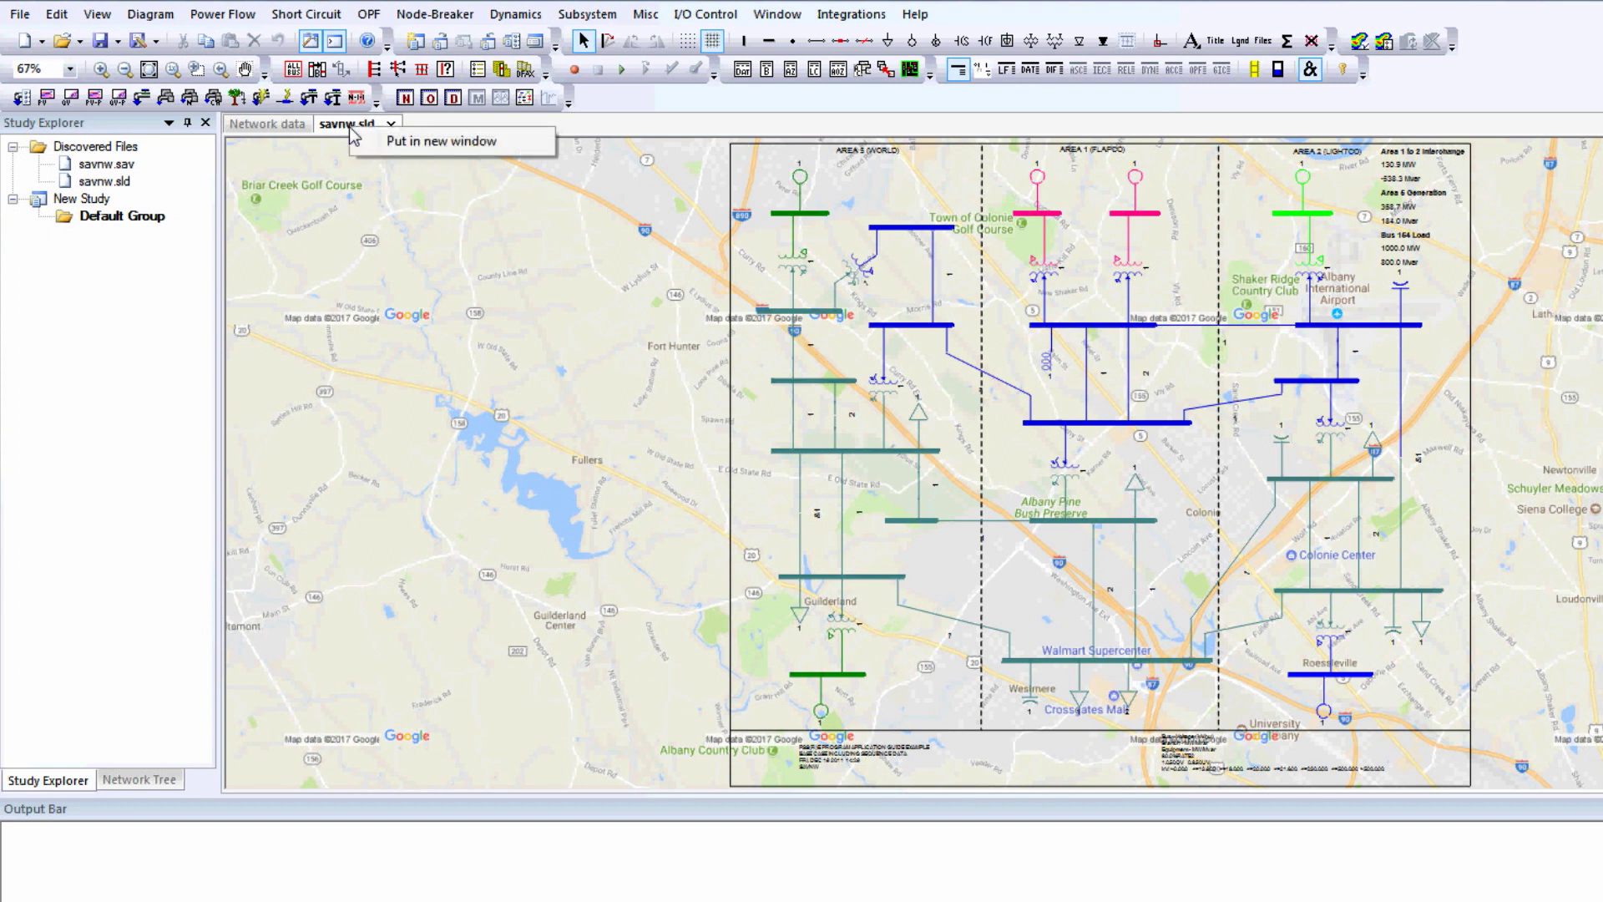
click(443, 142)
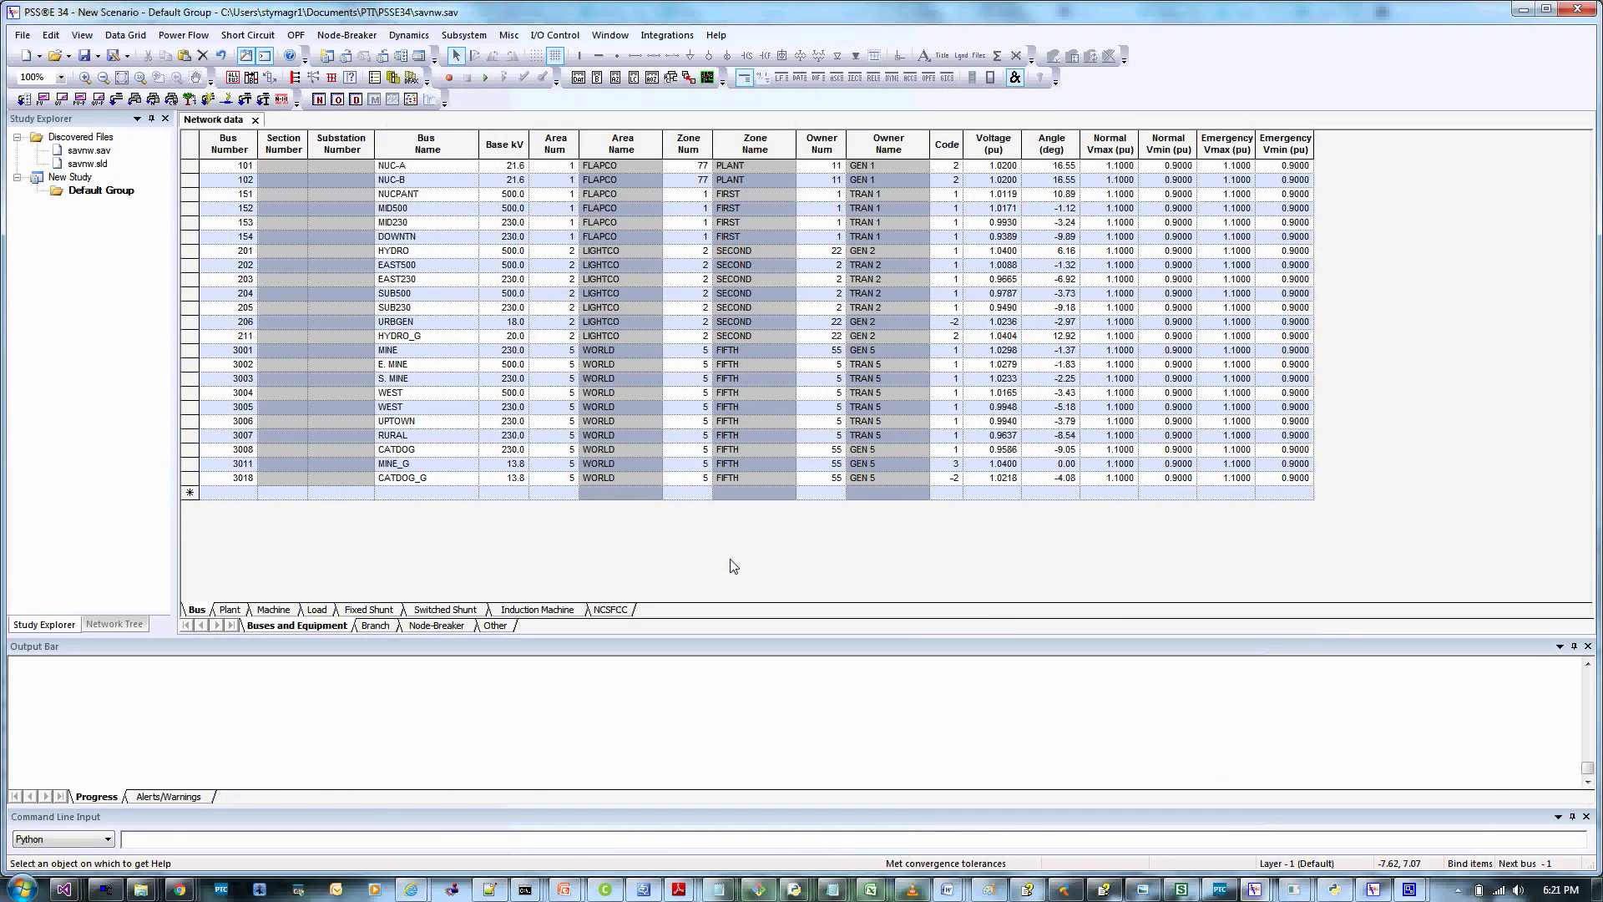
mouse_move(1254, 889)
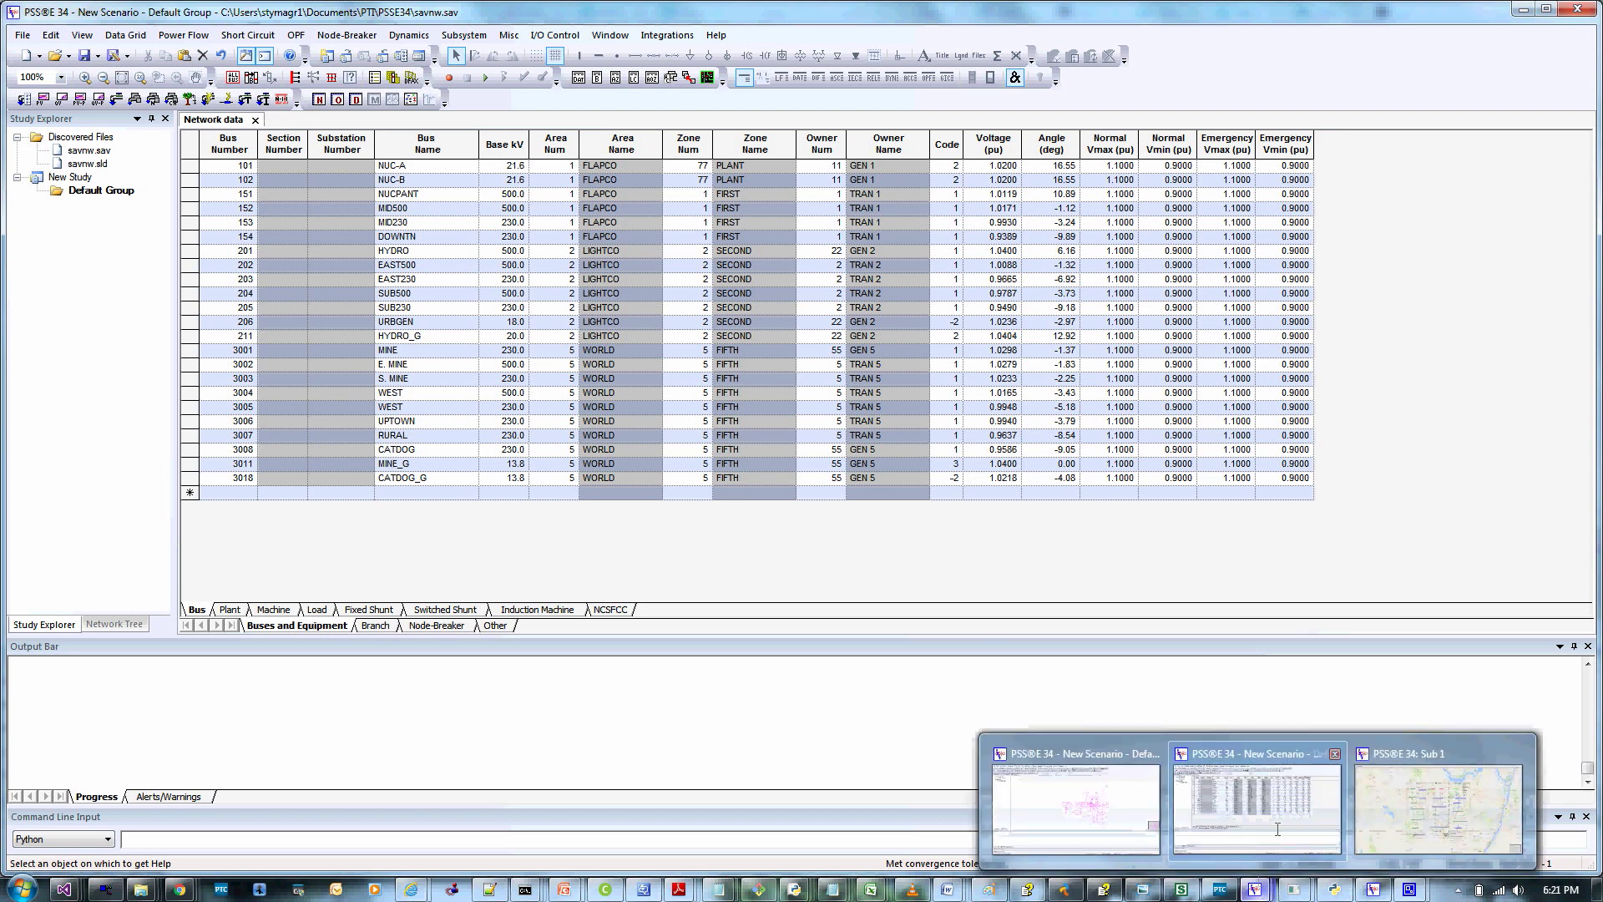
click(1437, 808)
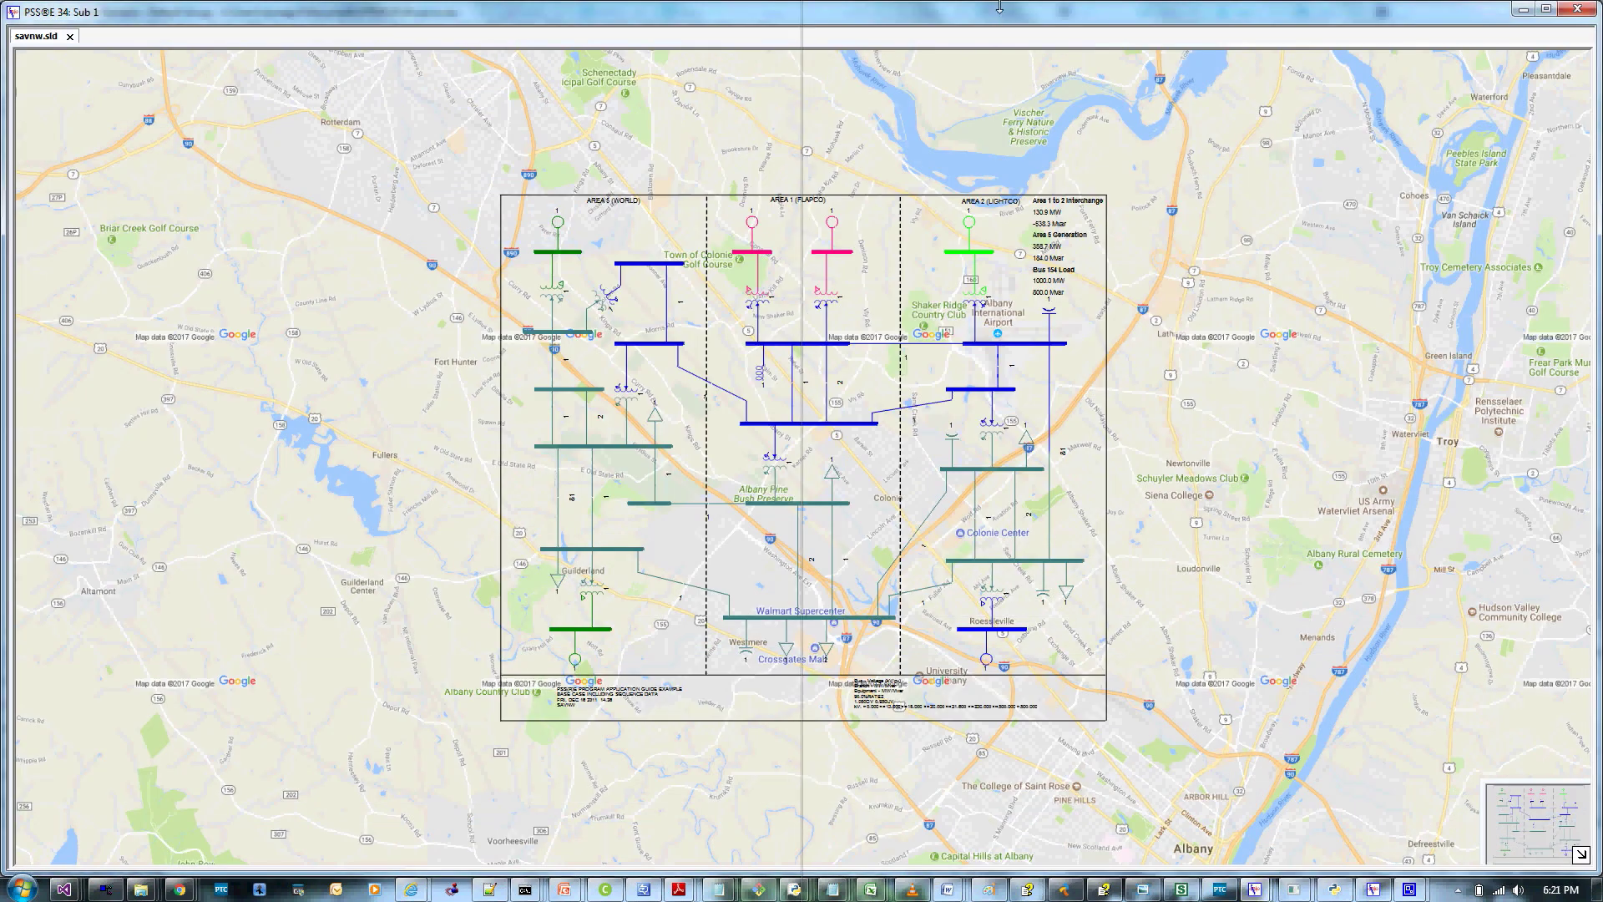
- Snap the diagram window to the right half and the main window to the left
double_click(999, 6)
key(super+Right)
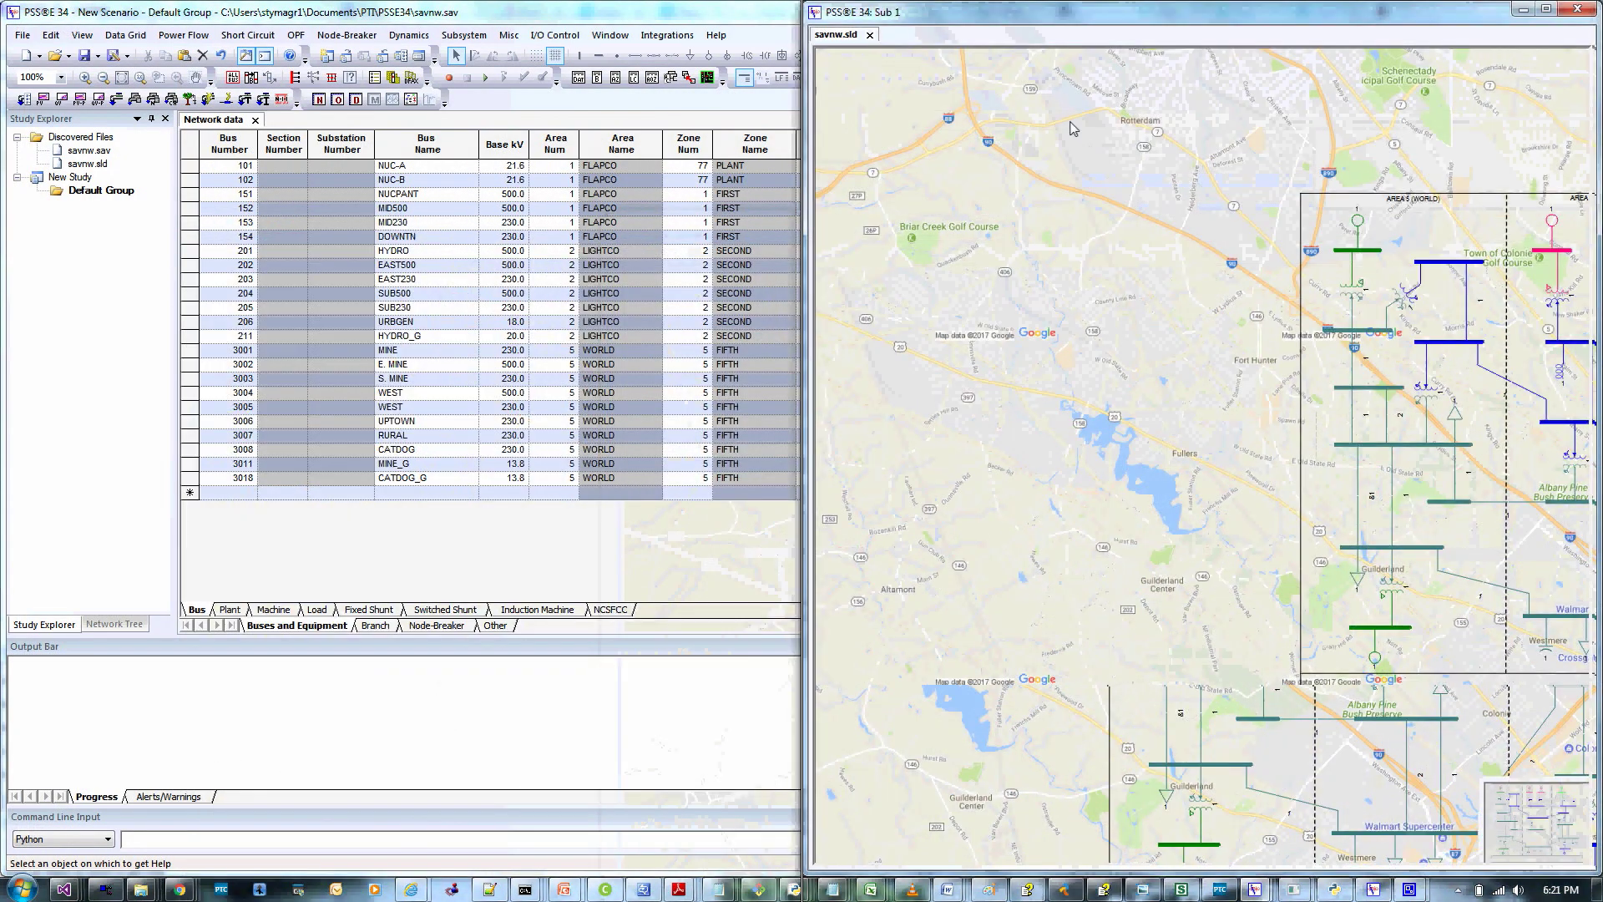
double_click(571, 12)
key(super+Left)
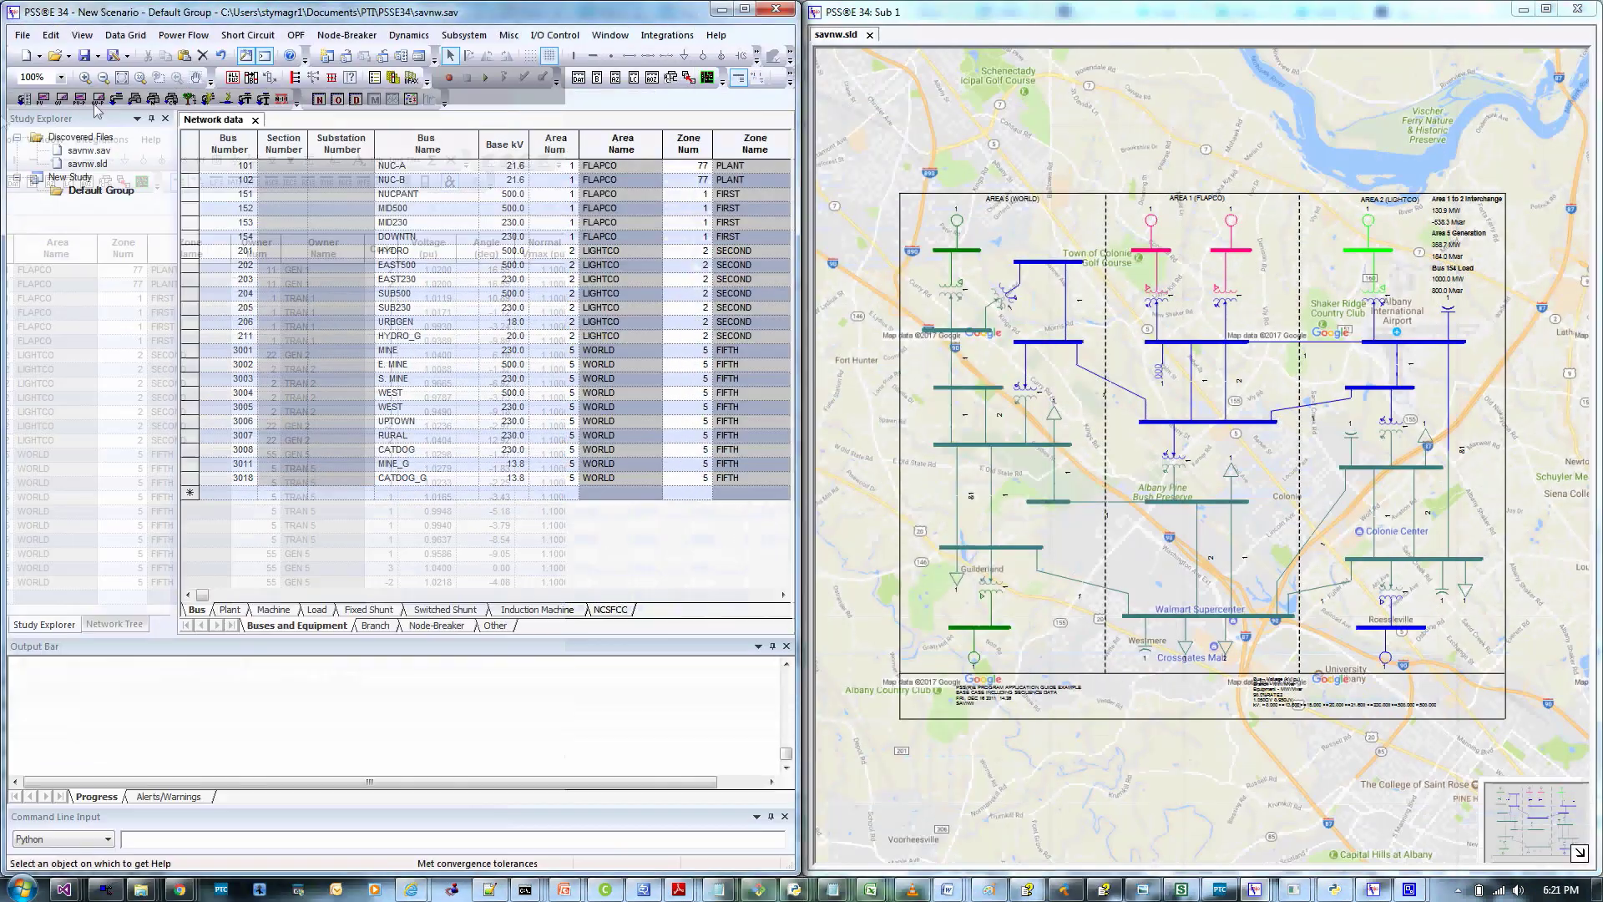
- Put the diagram back in the main window and maximize it
right_click(836, 36)
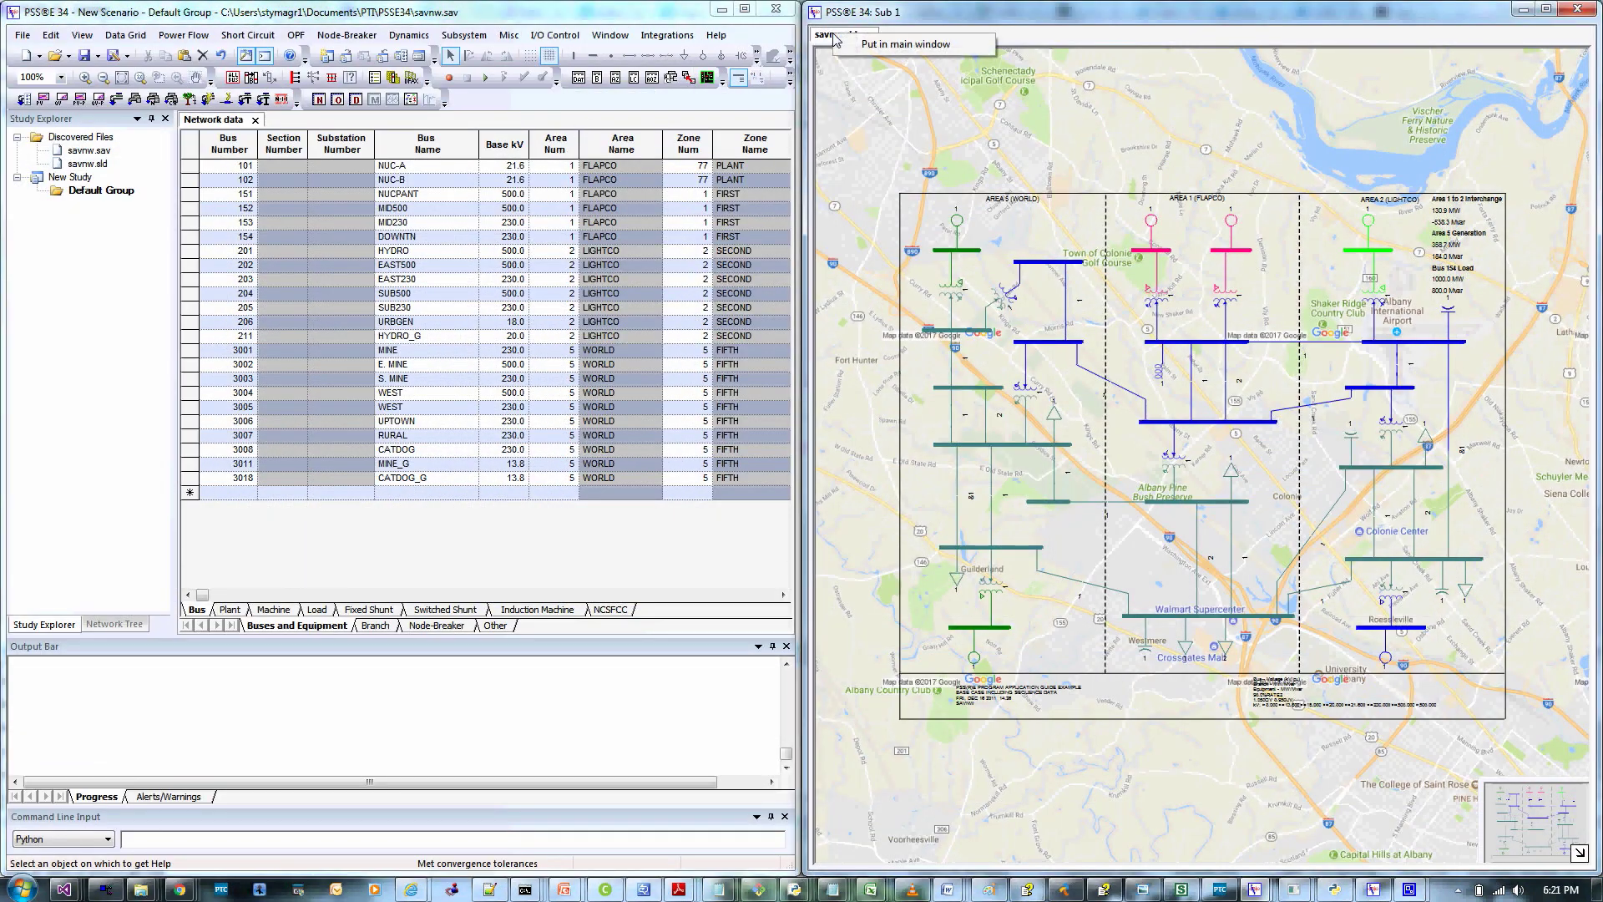
click(905, 46)
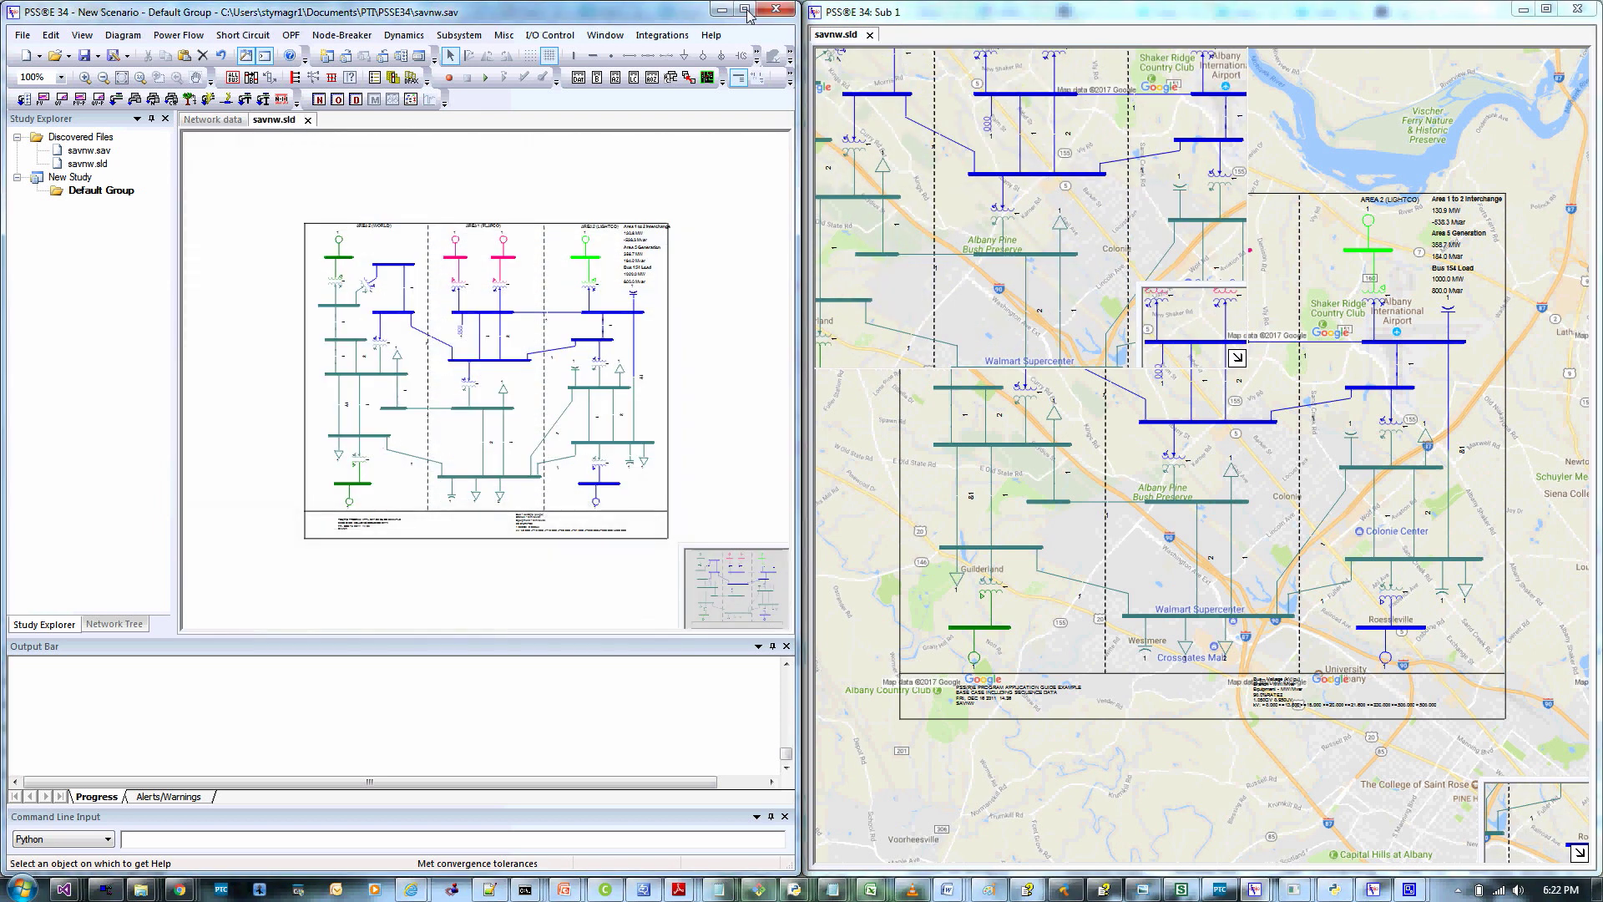
click(745, 10)
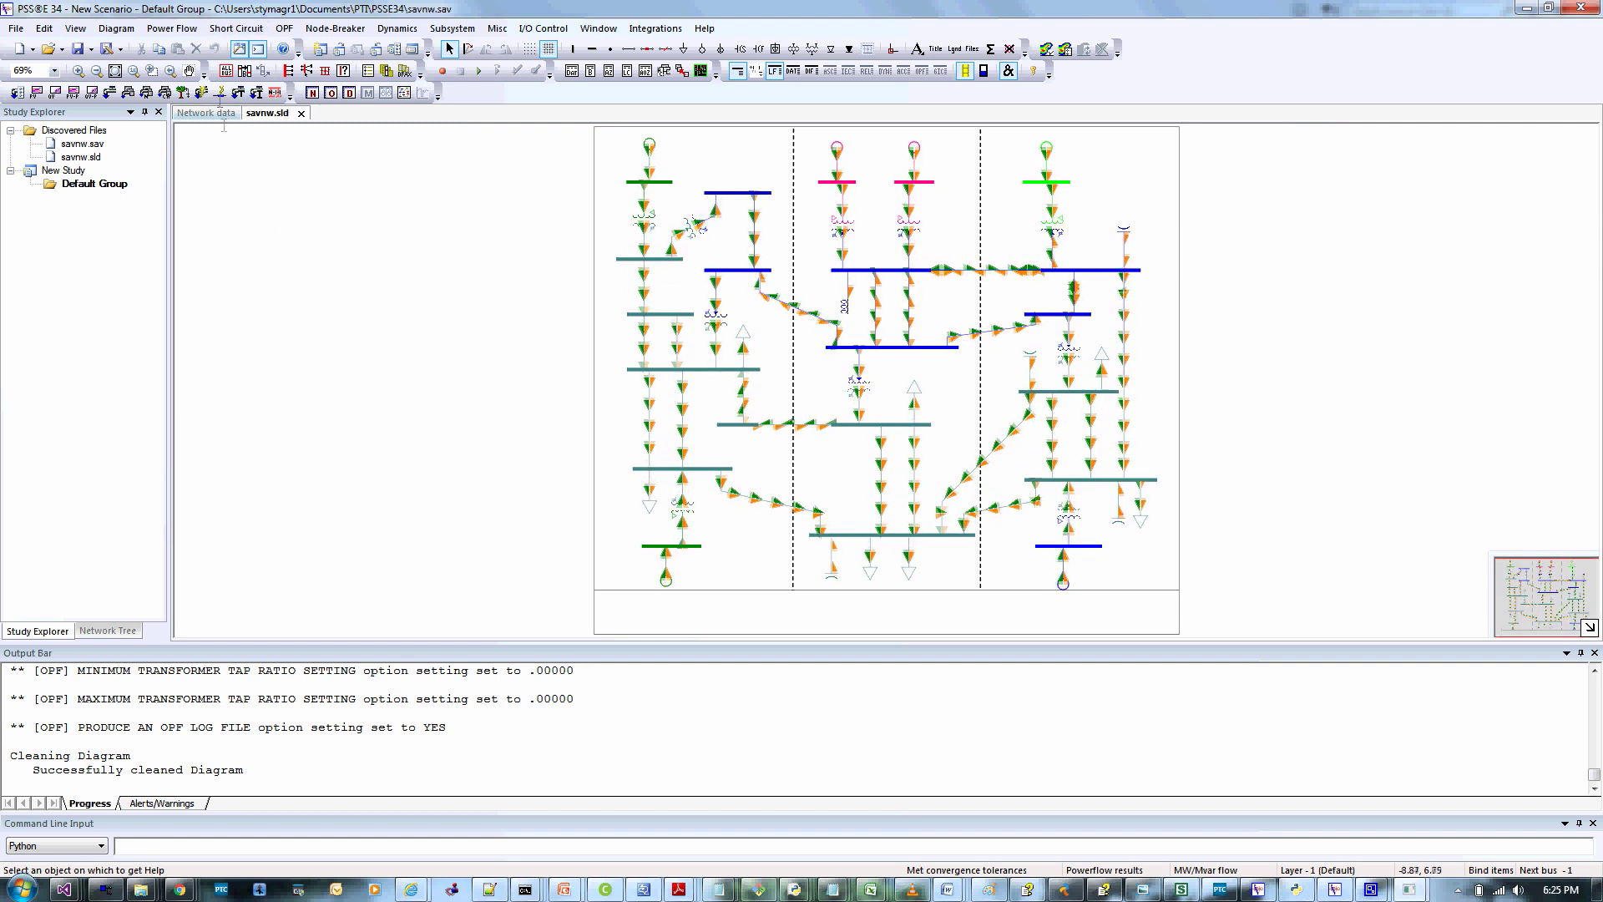
- In savnw.sld Diagram Properties, apply Scale Flow Arrows alongside Animate Flows
click(122, 31)
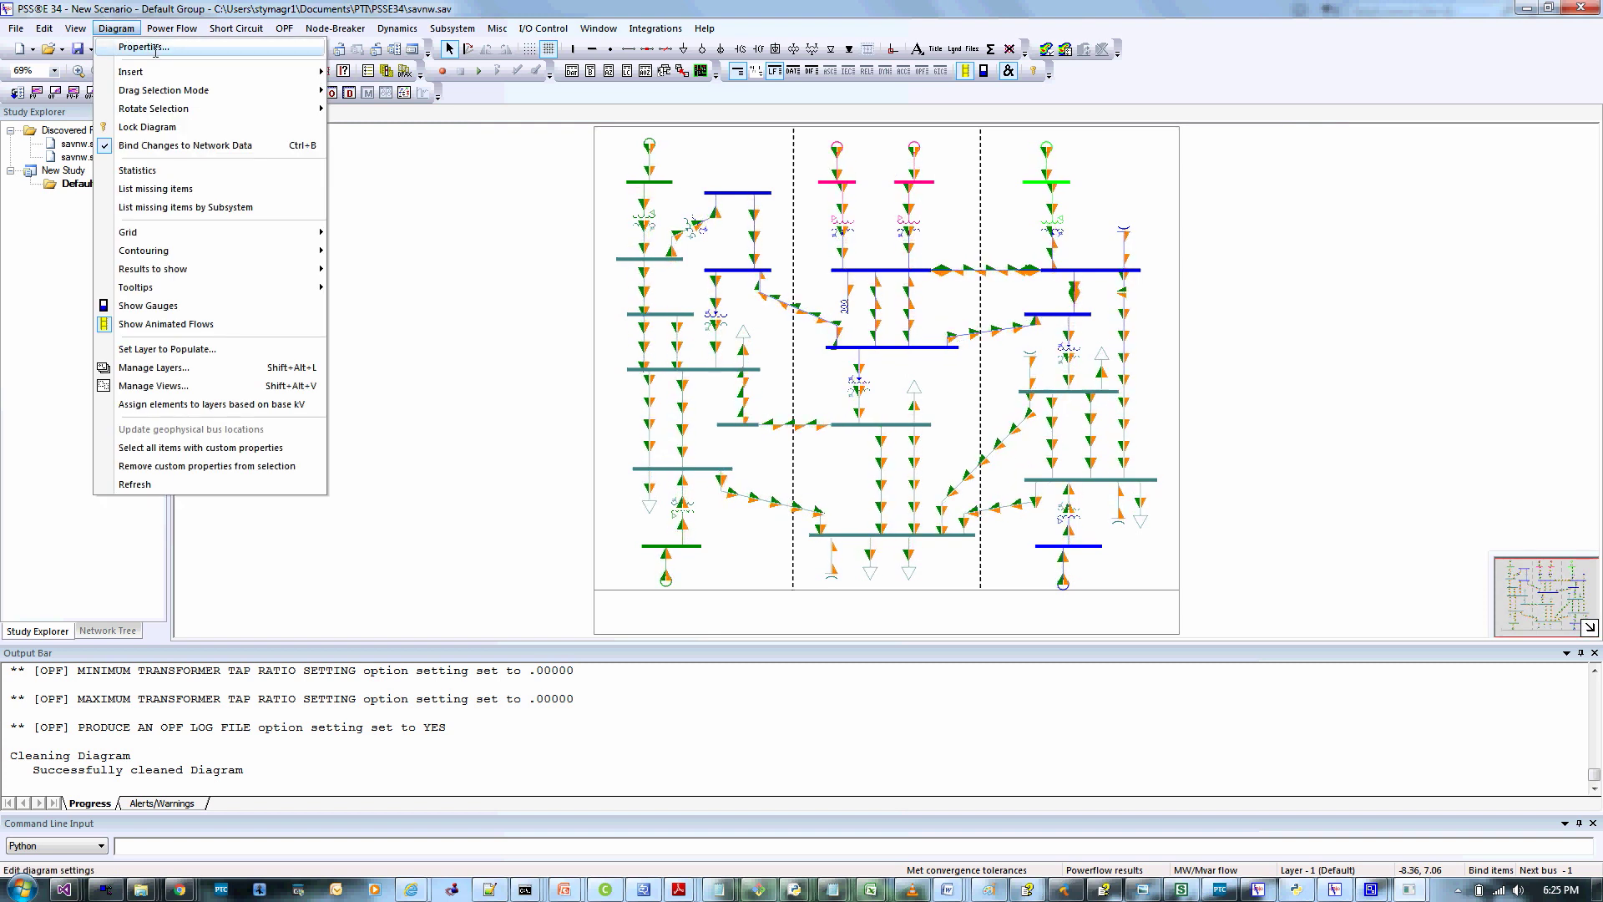
click(143, 47)
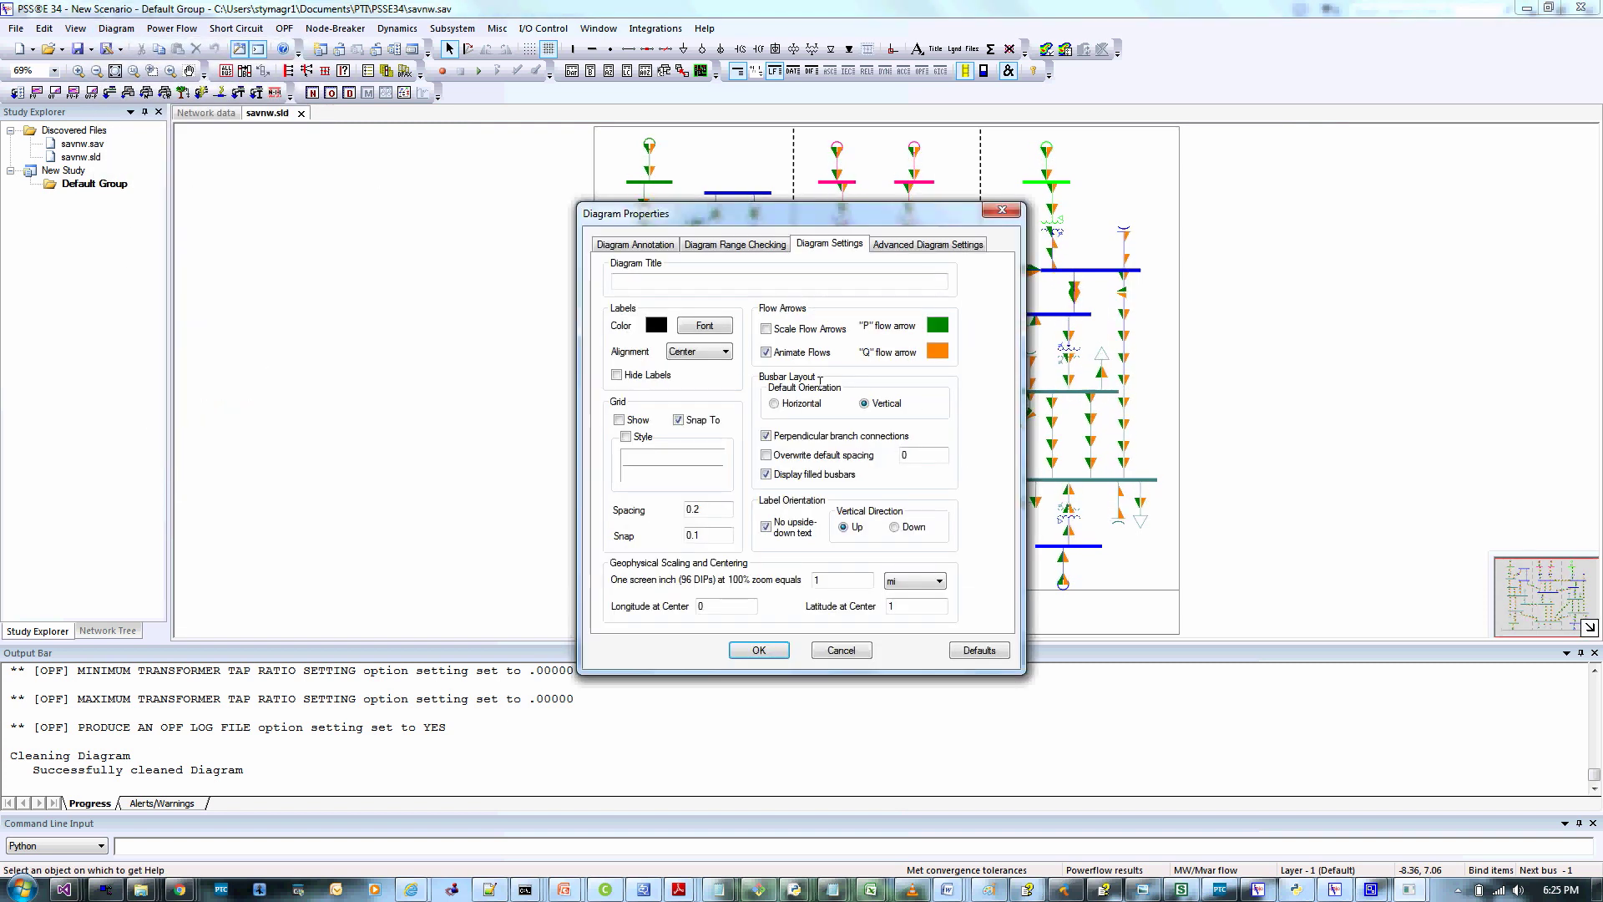
click(758, 649)
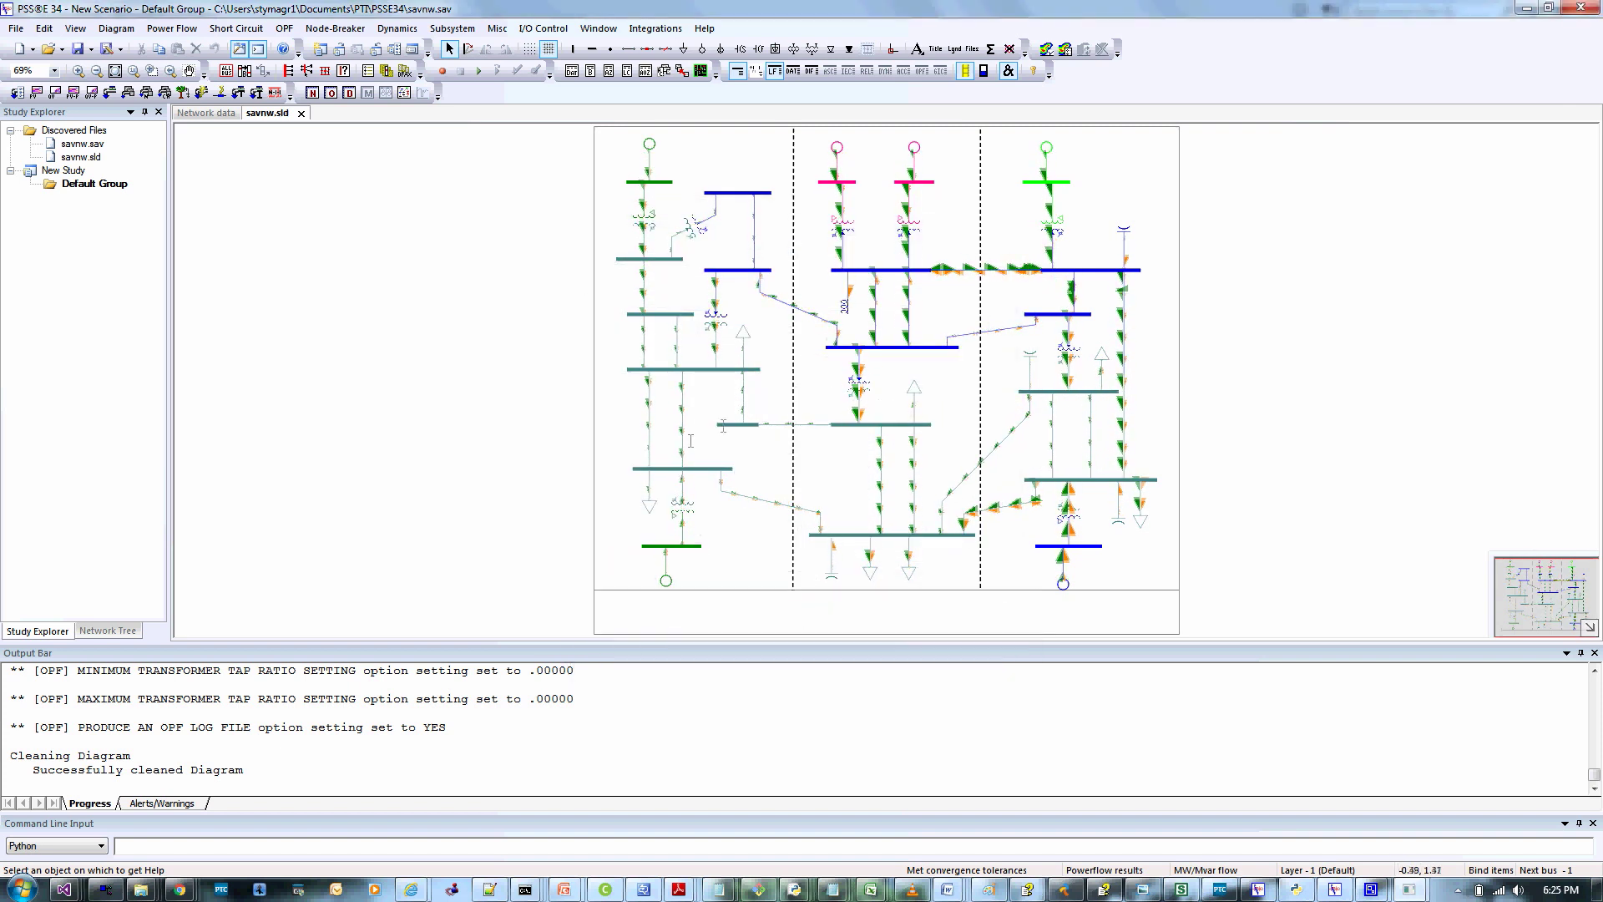